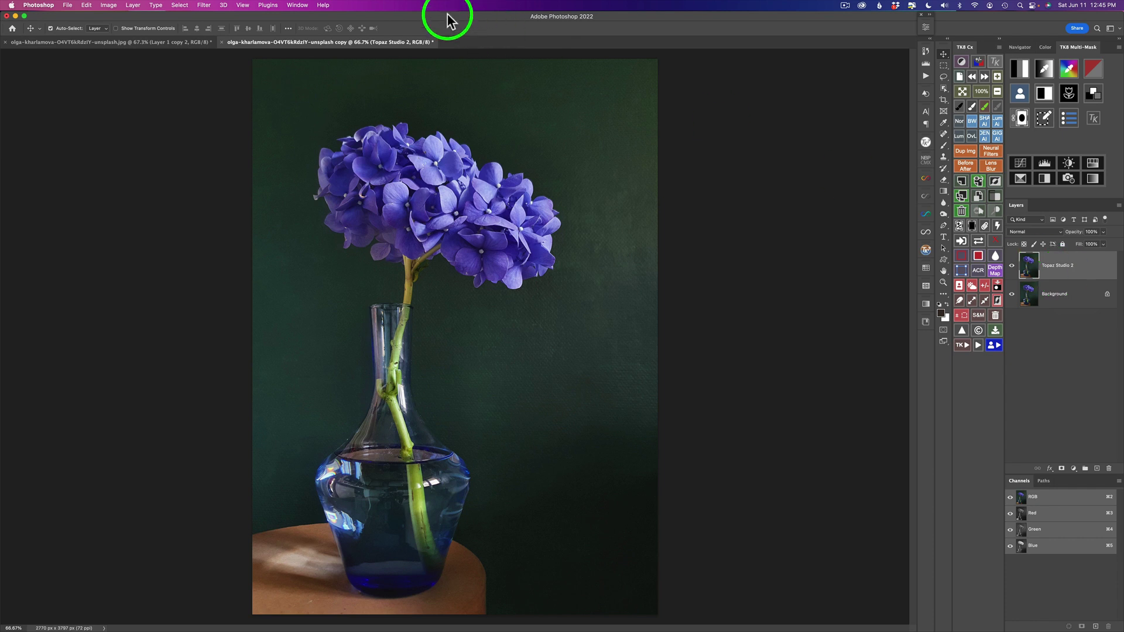
Step: Send the hydrangea layer through Photoshop's Filter menu into the Topaz Studio 2 plug-in
{"action": "left_click", "coordinate": [208, 7]}
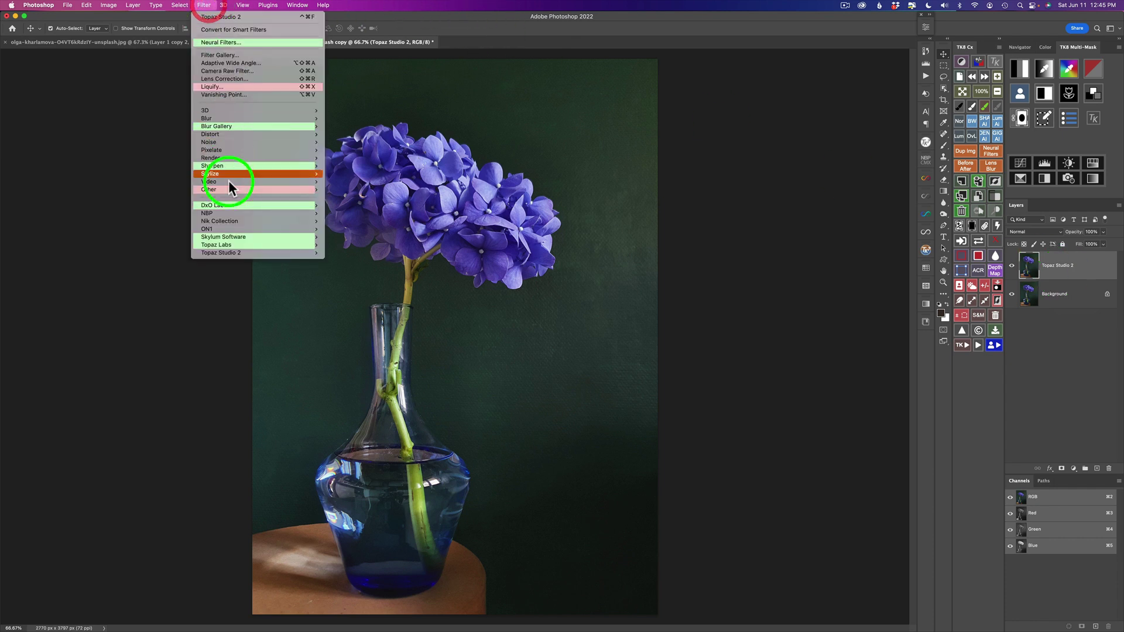
{"action": "mouse_move", "coordinate": [273, 257]}
{"action": "left_click", "coordinate": [357, 252]}
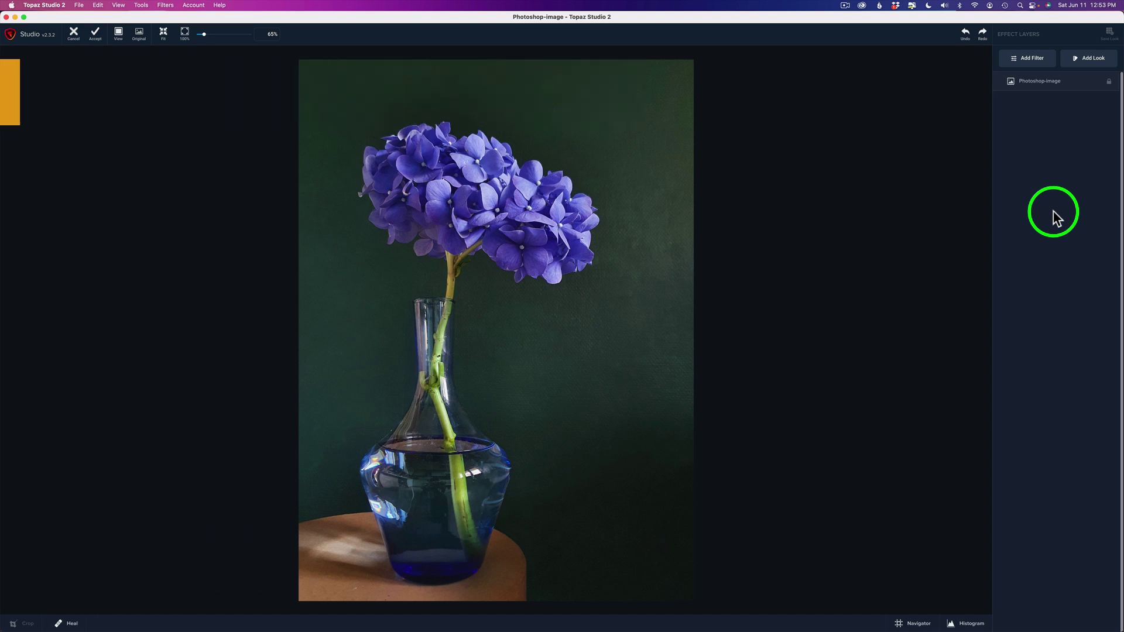
Step: Add Precision Detail with small detail 0.35, medium 0.51 and large -0.30, then toggle it to compare
{"action": "left_click", "coordinate": [1039, 59]}
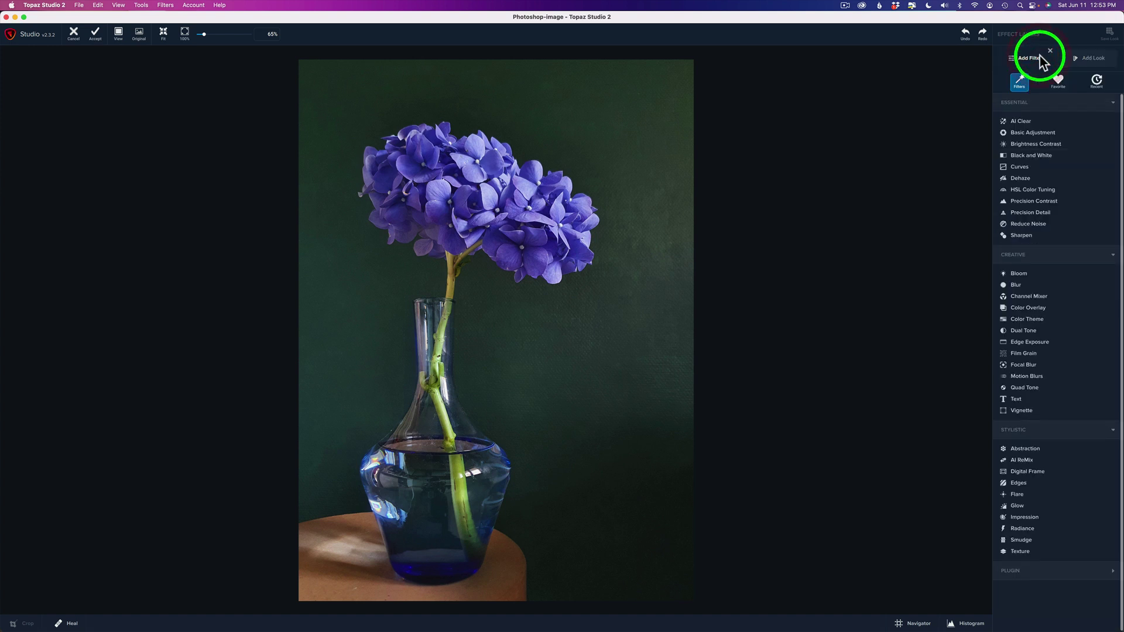
{"action": "left_click", "coordinate": [1041, 213]}
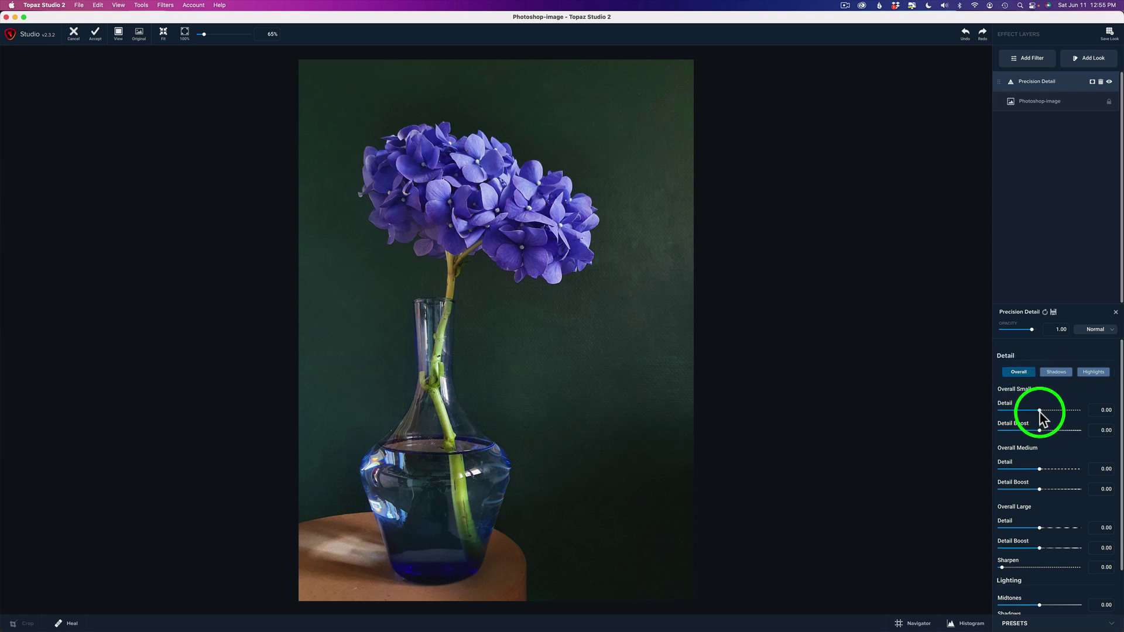
{"action": "left_click_drag", "start_coordinate": [1039, 410], "coordinate": [1052, 411]}
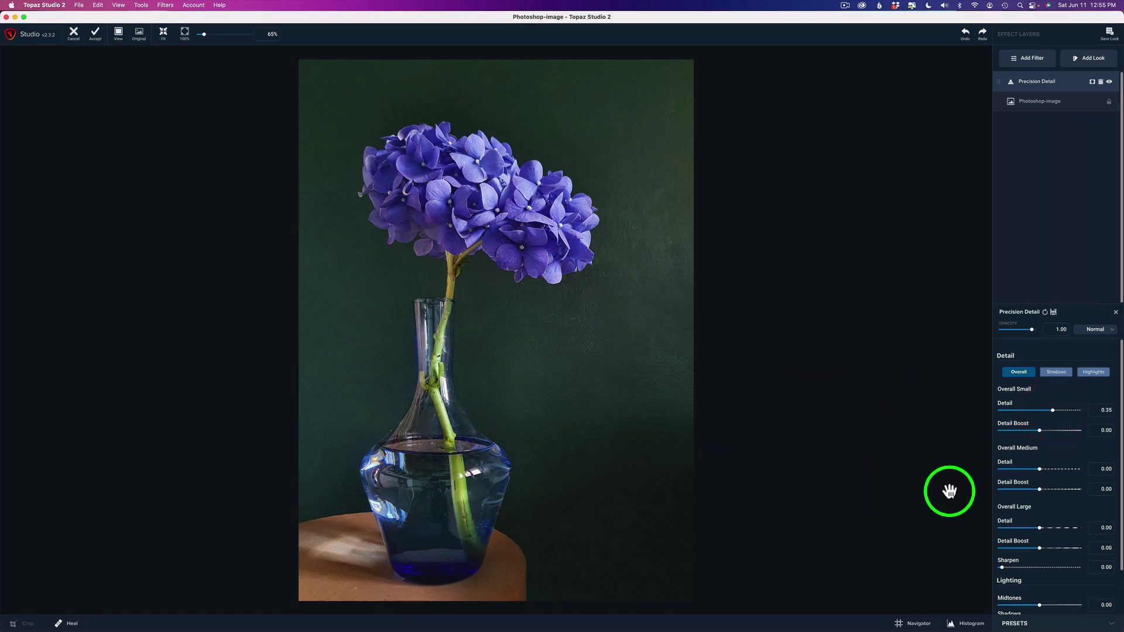
{"action": "left_click_drag", "start_coordinate": [1039, 469], "coordinate": [1058, 469]}
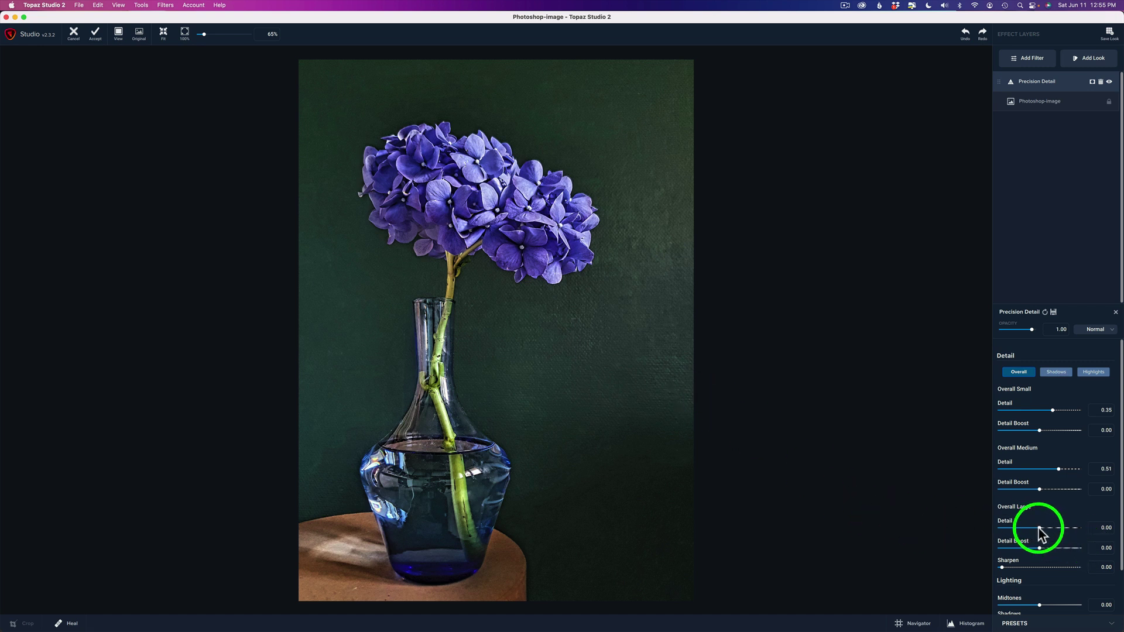
{"action": "left_click_drag", "start_coordinate": [1040, 527], "coordinate": [1026, 528]}
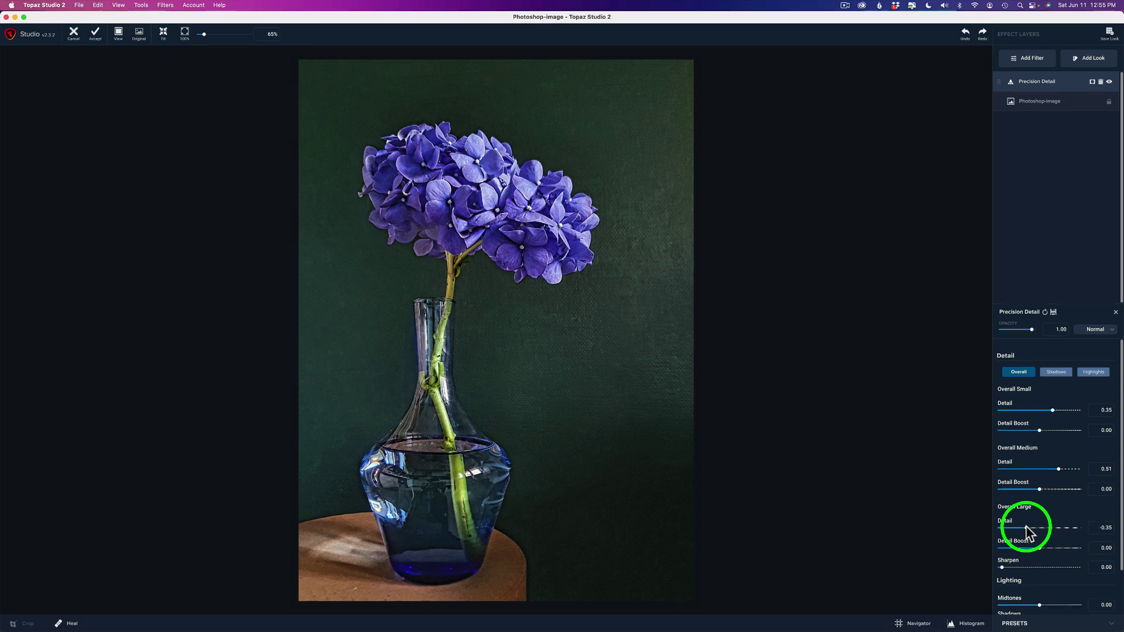
{"action": "left_click_drag", "start_coordinate": [1025, 528], "coordinate": [1031, 528]}
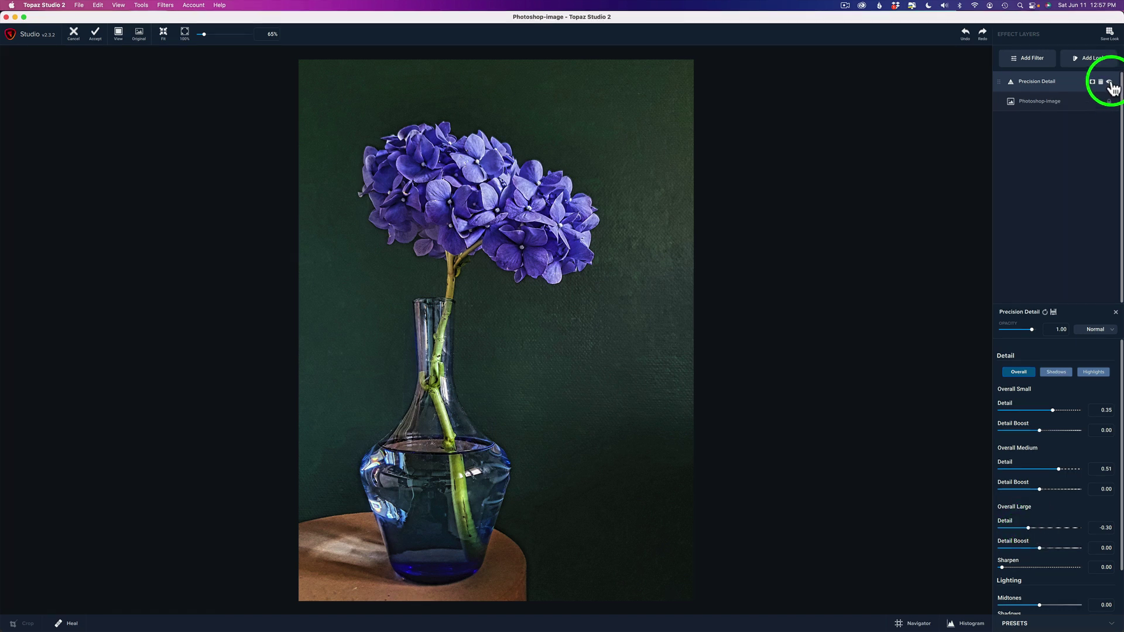
{"action": "left_click", "coordinate": [1109, 82]}
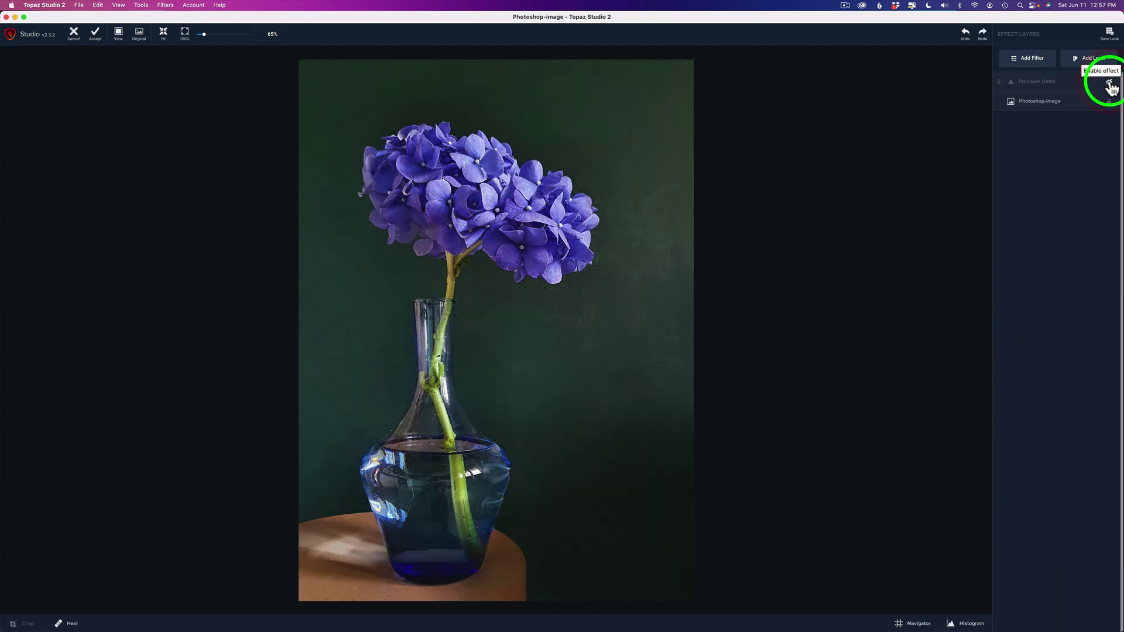
{"action": "left_click", "coordinate": [1109, 84]}
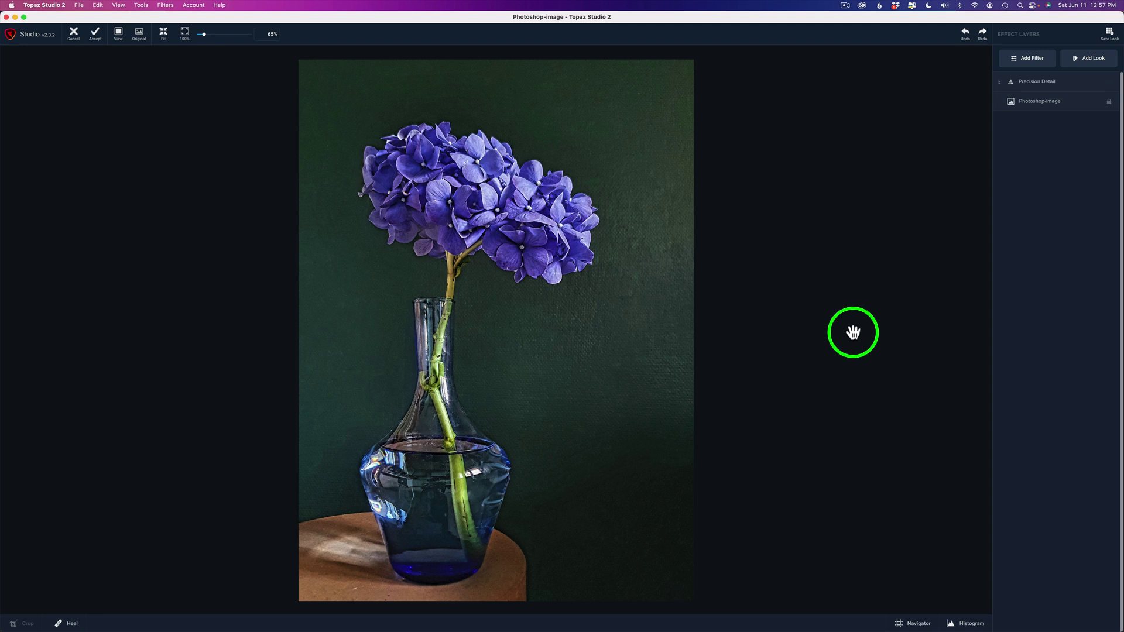
Step: Add the Impression filter, try several stroke styles, and settle on the first one
{"action": "left_click", "coordinate": [1026, 59]}
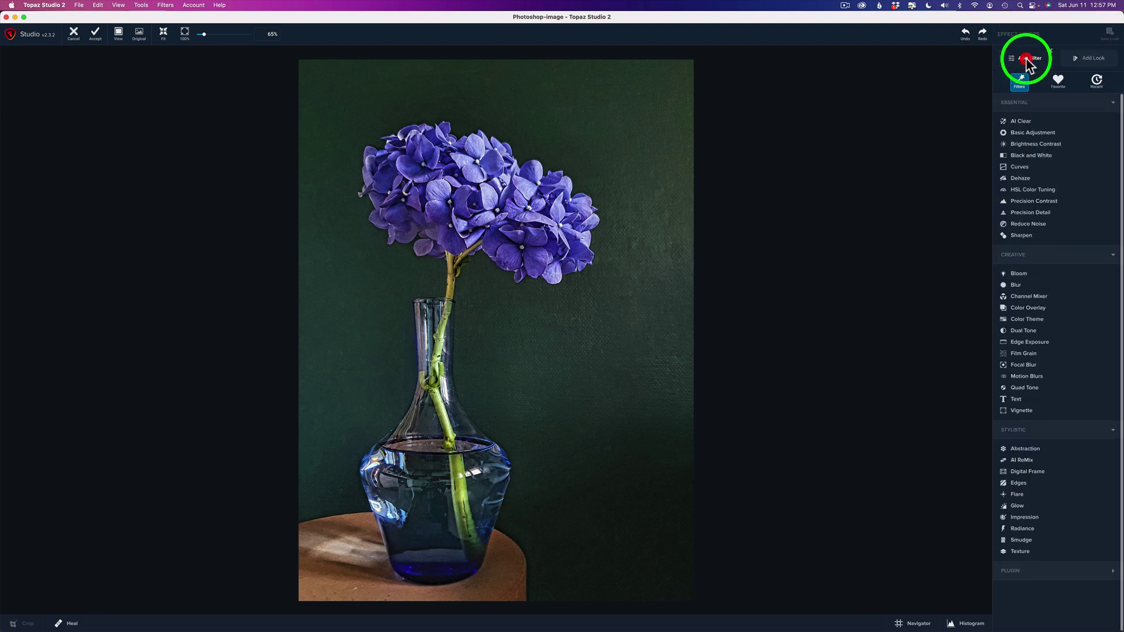
{"action": "left_click", "coordinate": [1025, 517]}
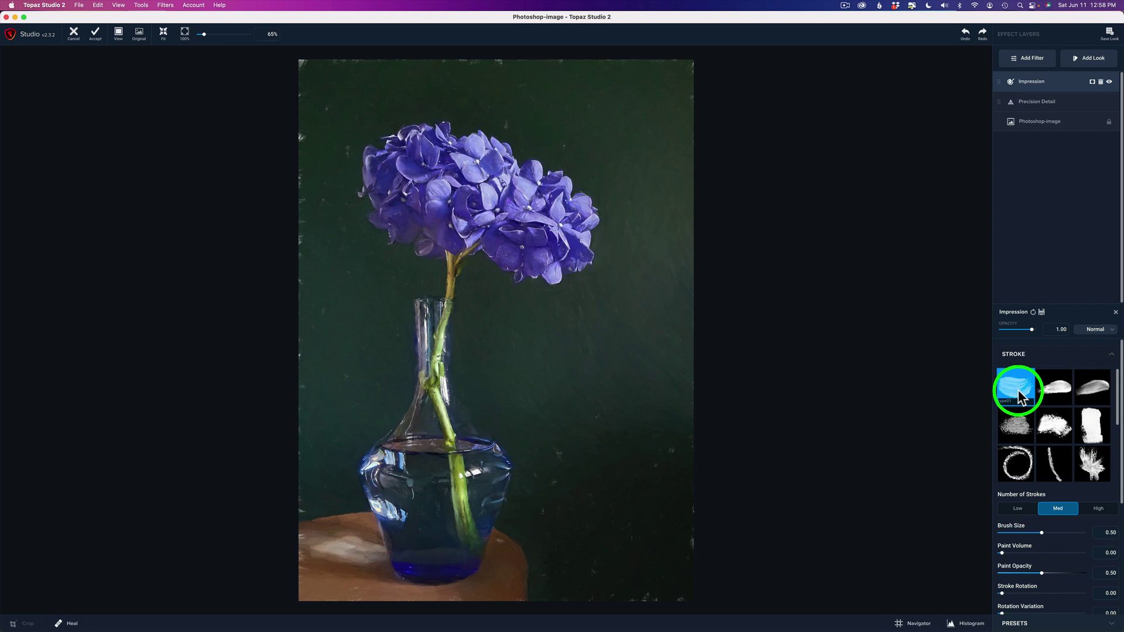
{"action": "left_click", "coordinate": [1061, 391]}
{"action": "left_click", "coordinate": [1091, 383]}
{"action": "left_click", "coordinate": [1093, 424]}
{"action": "left_click", "coordinate": [1053, 433]}
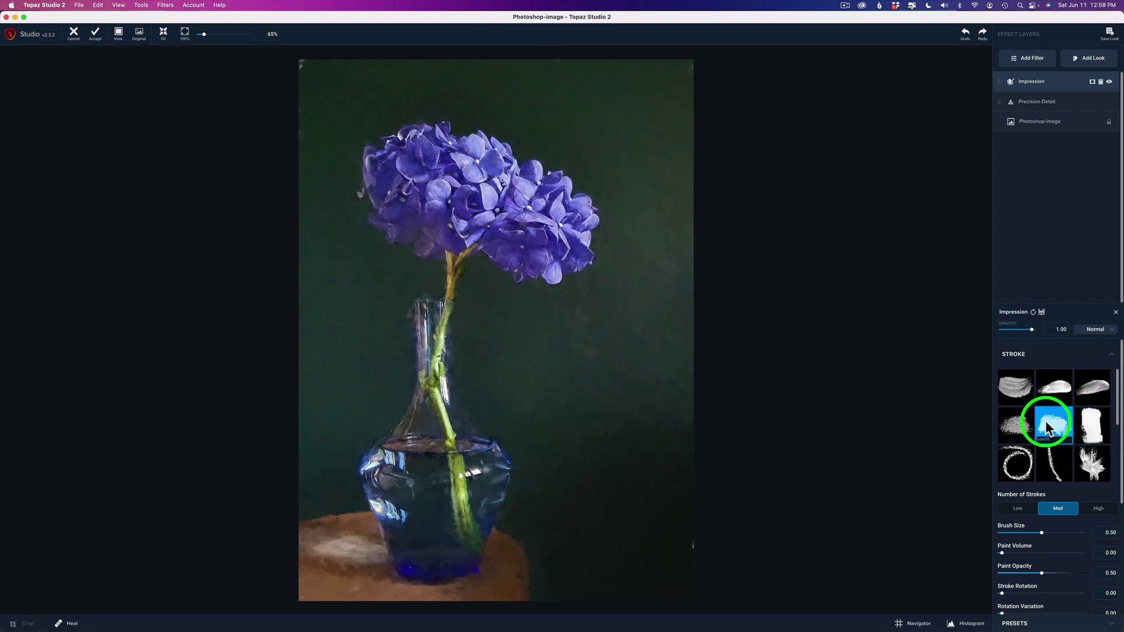
{"action": "left_click", "coordinate": [1017, 387]}
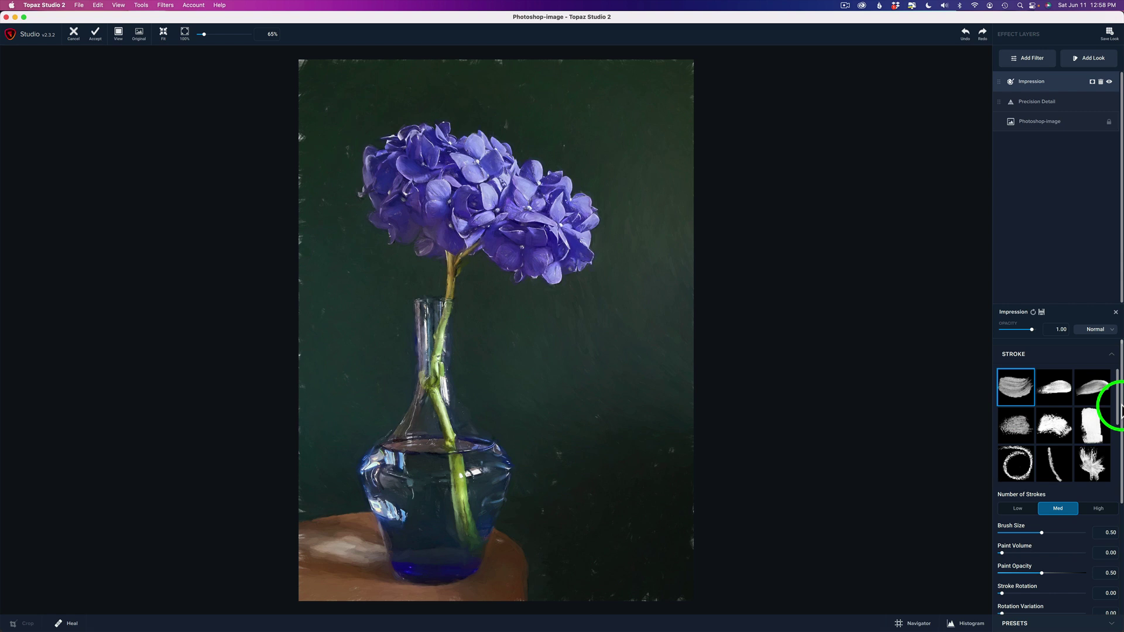
Step: Try a yellow background colour, then set the Impression texture background to Original
{"action": "left_click_drag", "start_coordinate": [1119, 410], "coordinate": [1106, 596]}
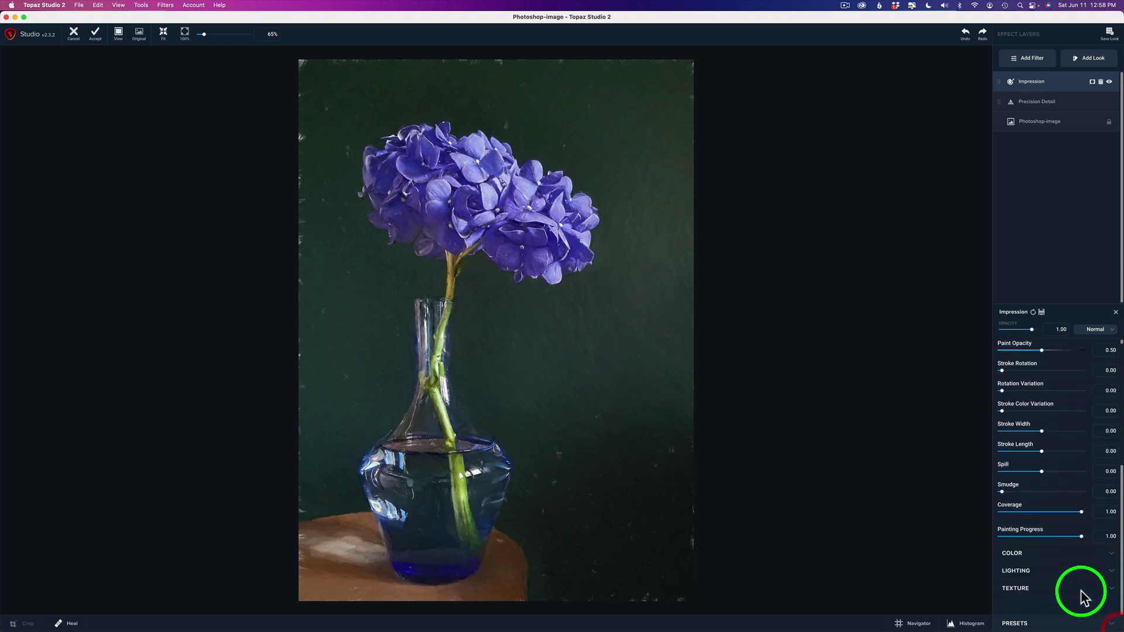
{"action": "scroll", "coordinate": [1106, 515], "scroll_direction": "down", "scroll_amount": 5}
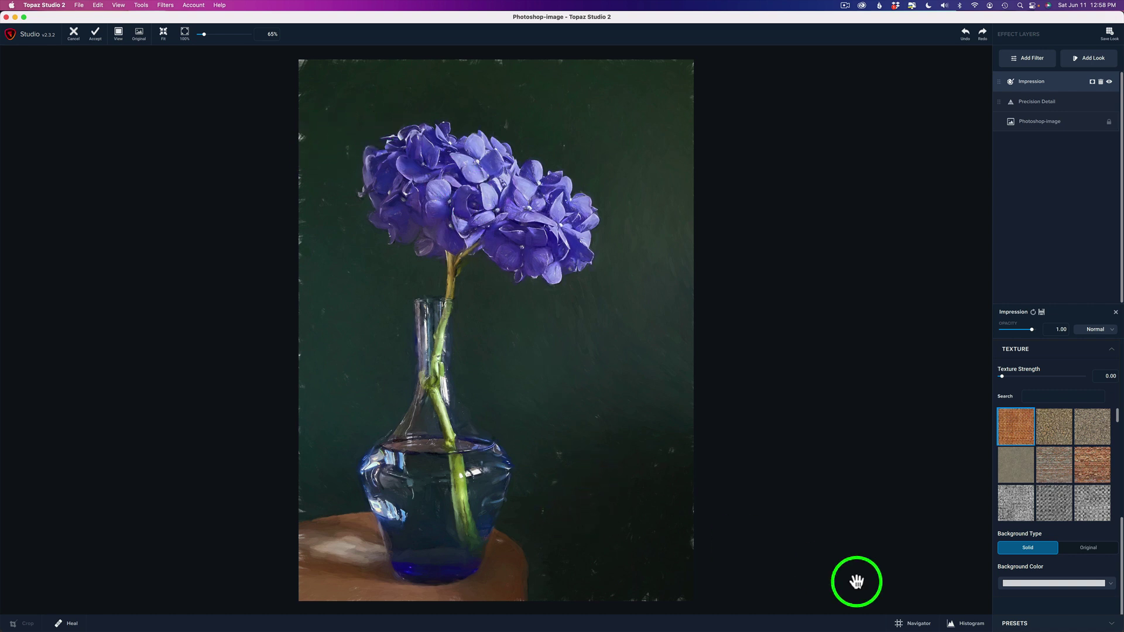
{"action": "left_click", "coordinate": [1050, 584]}
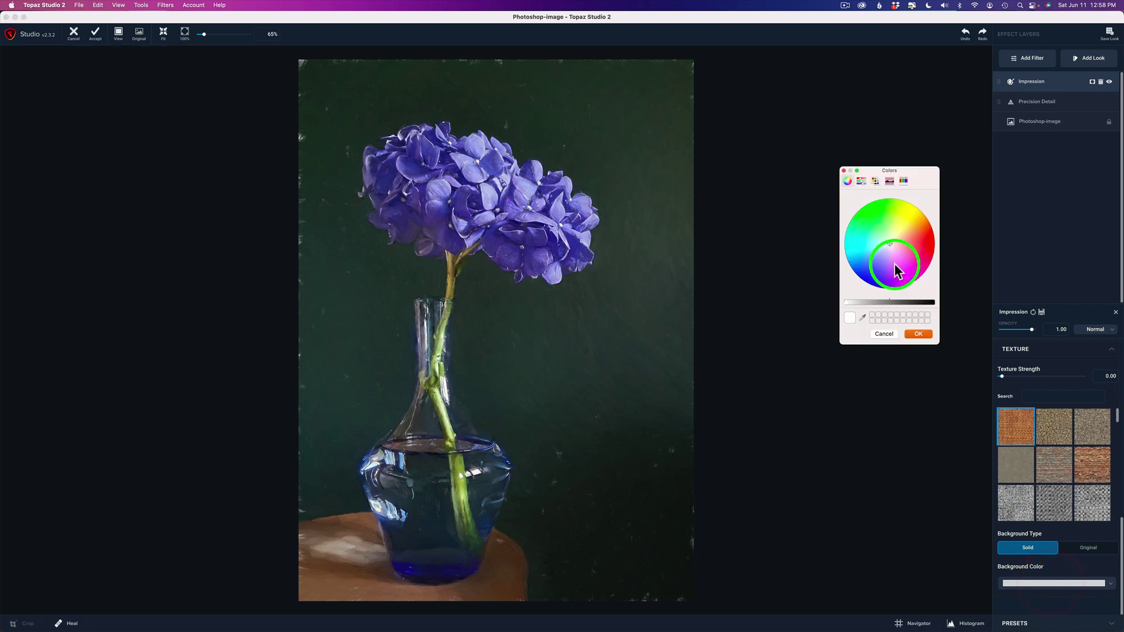
{"action": "left_click", "coordinate": [900, 224]}
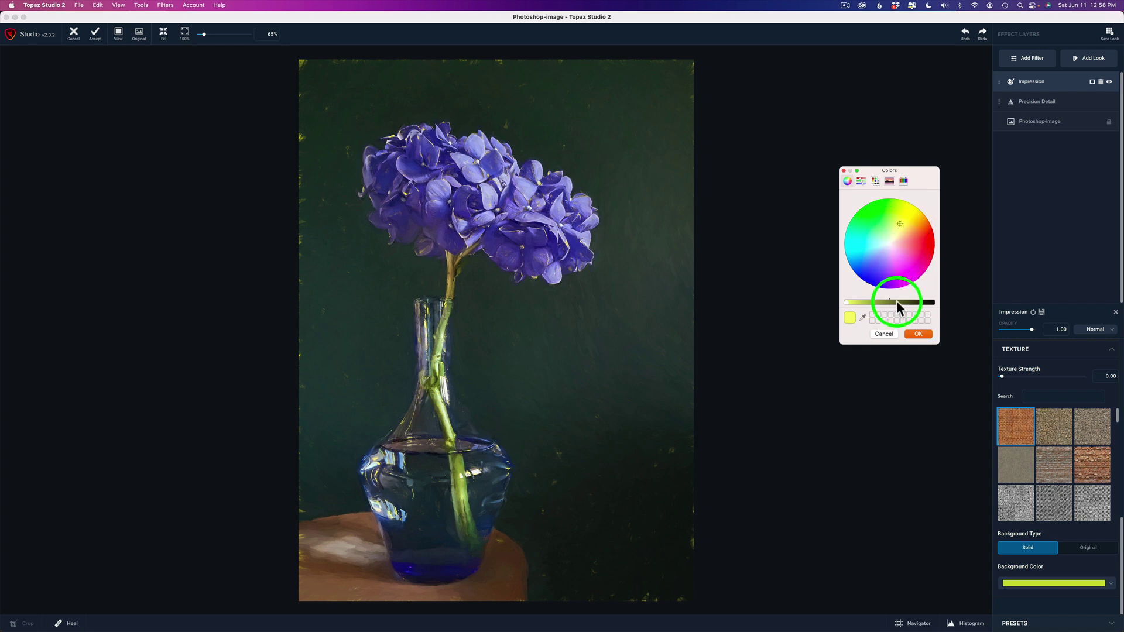
{"action": "left_click", "coordinate": [922, 302]}
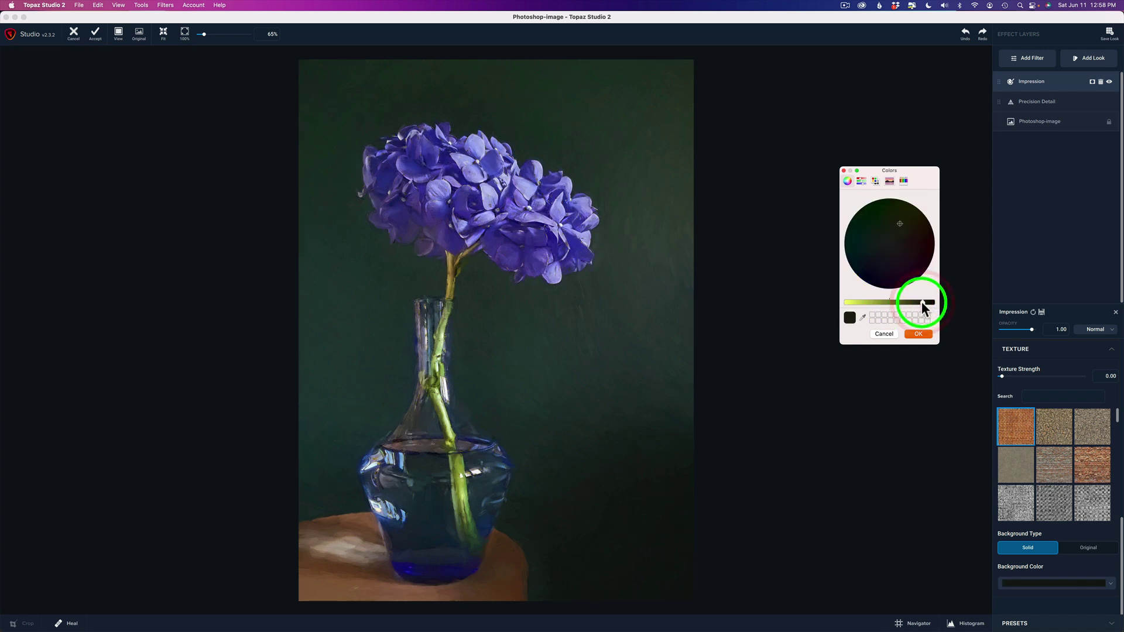
{"action": "left_click_drag", "start_coordinate": [858, 302], "coordinate": [851, 302]}
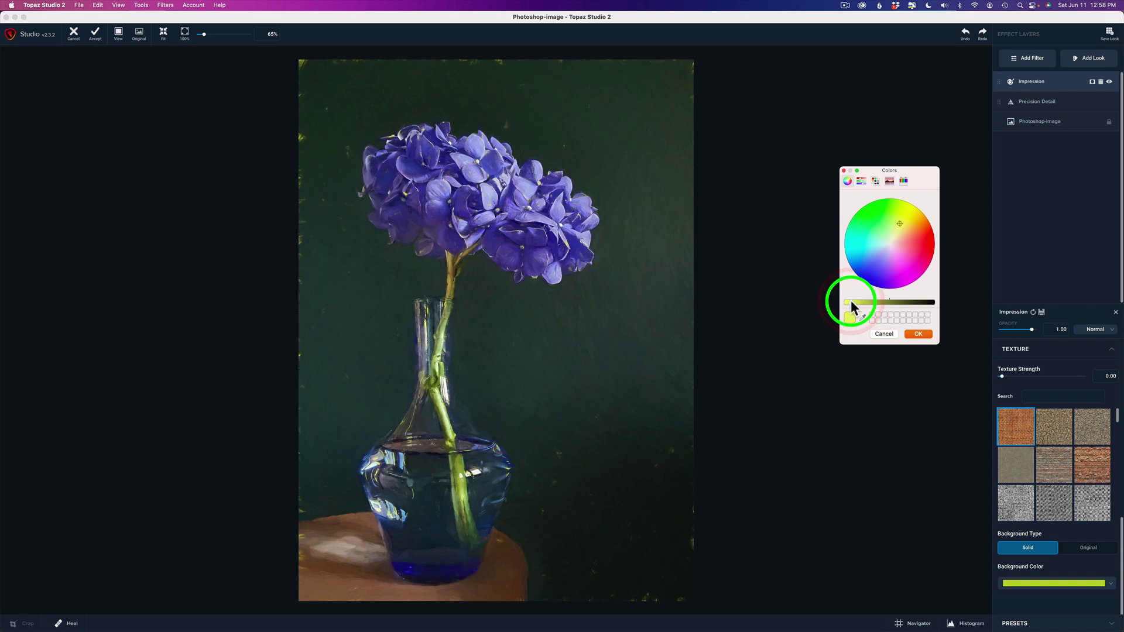
{"action": "left_click", "coordinate": [843, 172]}
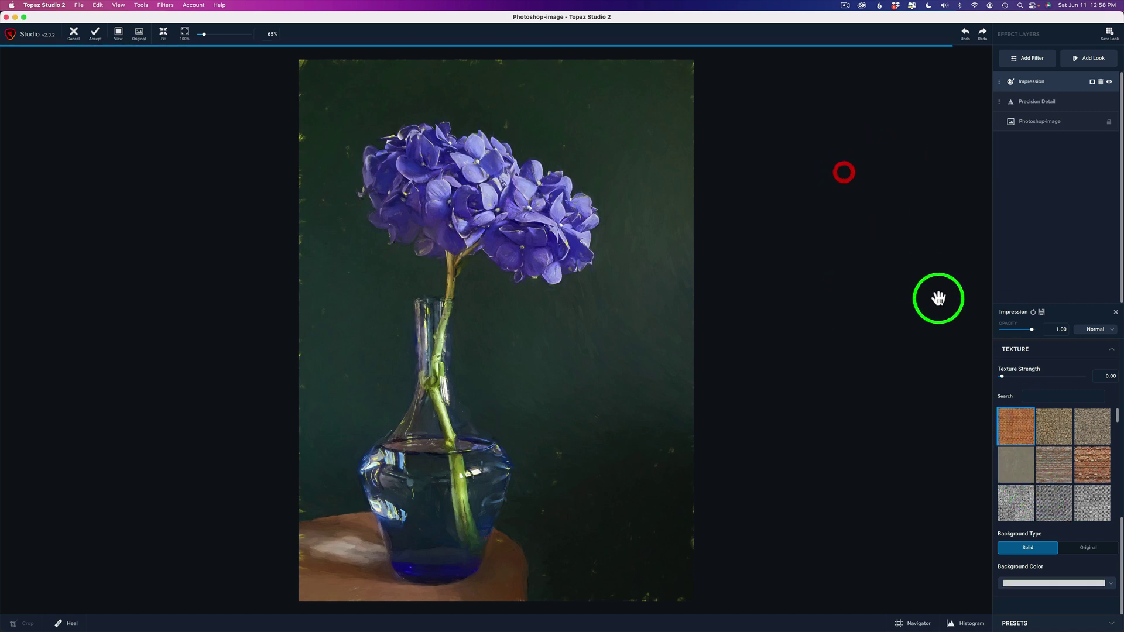
{"action": "left_click", "coordinate": [1092, 547]}
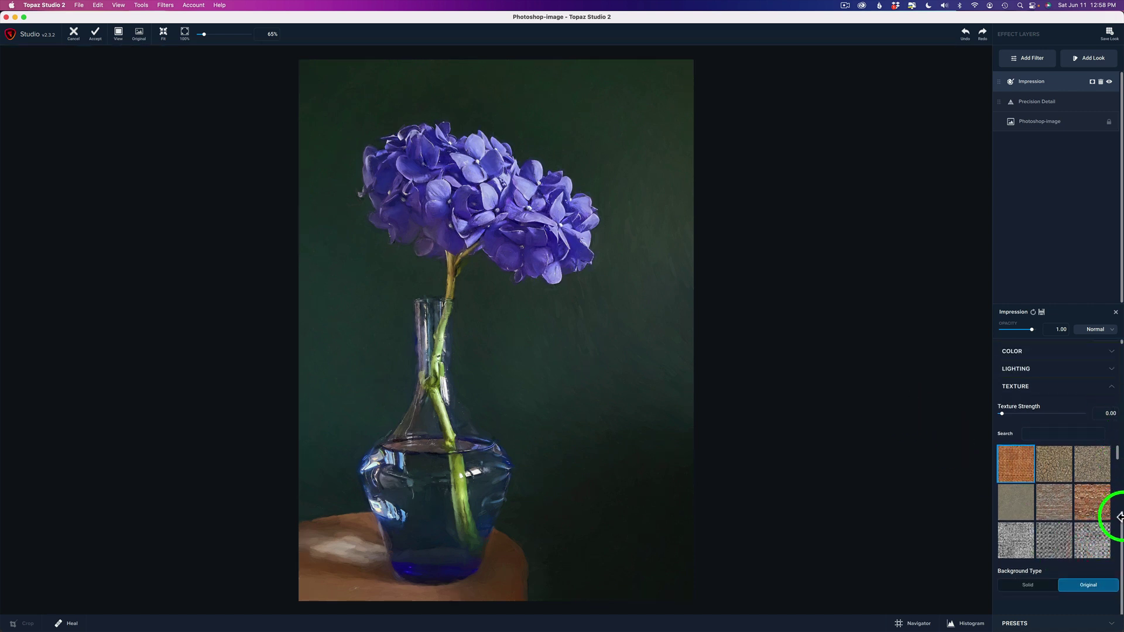
{"action": "left_click_drag", "start_coordinate": [1120, 518], "coordinate": [1120, 338]}
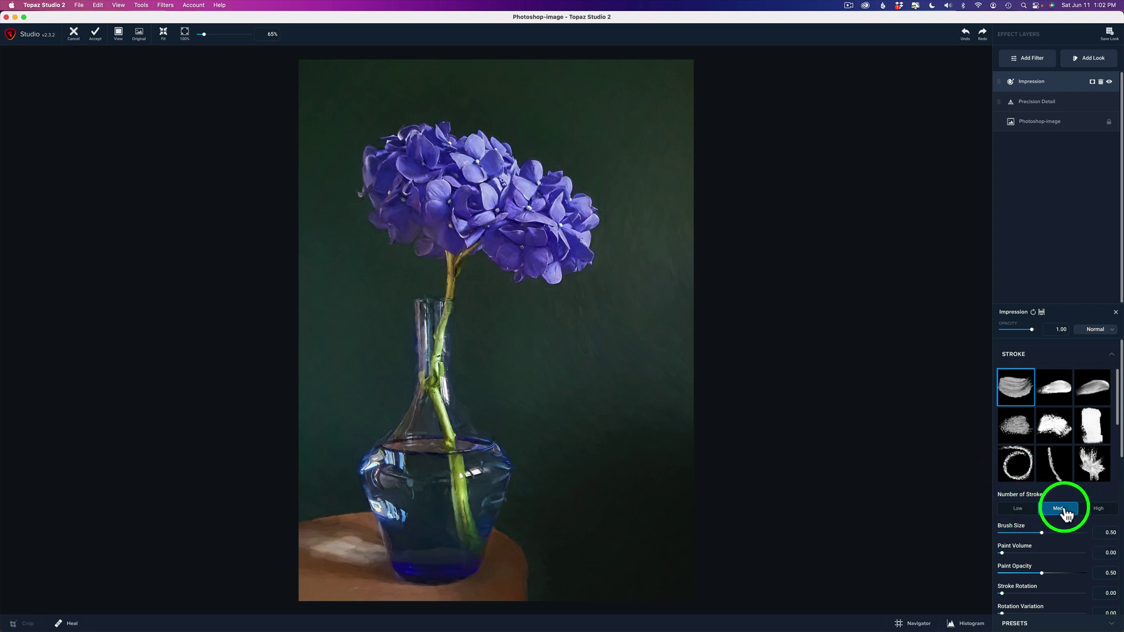
Step: Set Impression strokes to a Low stroke count with brush size about 0.34
{"action": "left_click", "coordinate": [1022, 514]}
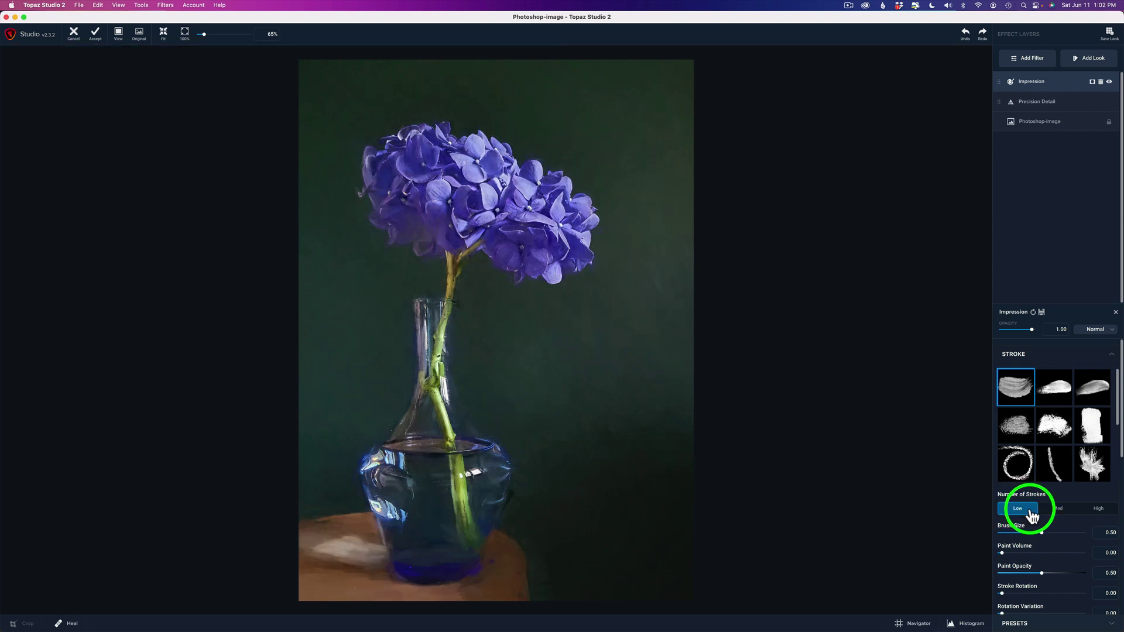
{"action": "left_click", "coordinate": [1059, 512]}
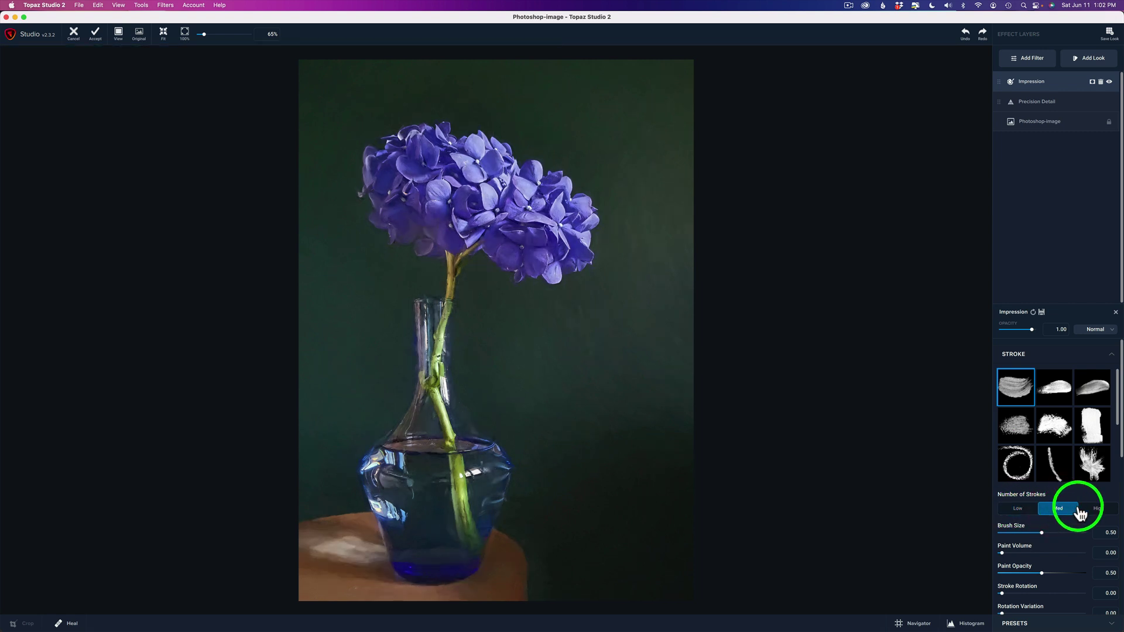
{"action": "left_click", "coordinate": [1096, 511]}
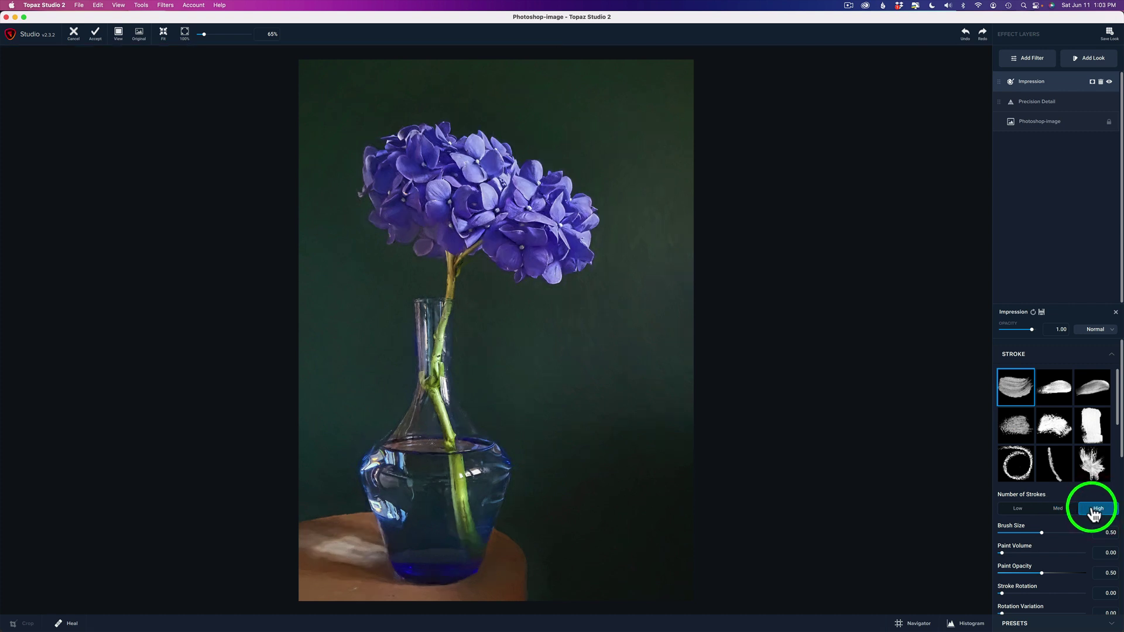
{"action": "left_click", "coordinate": [1019, 509]}
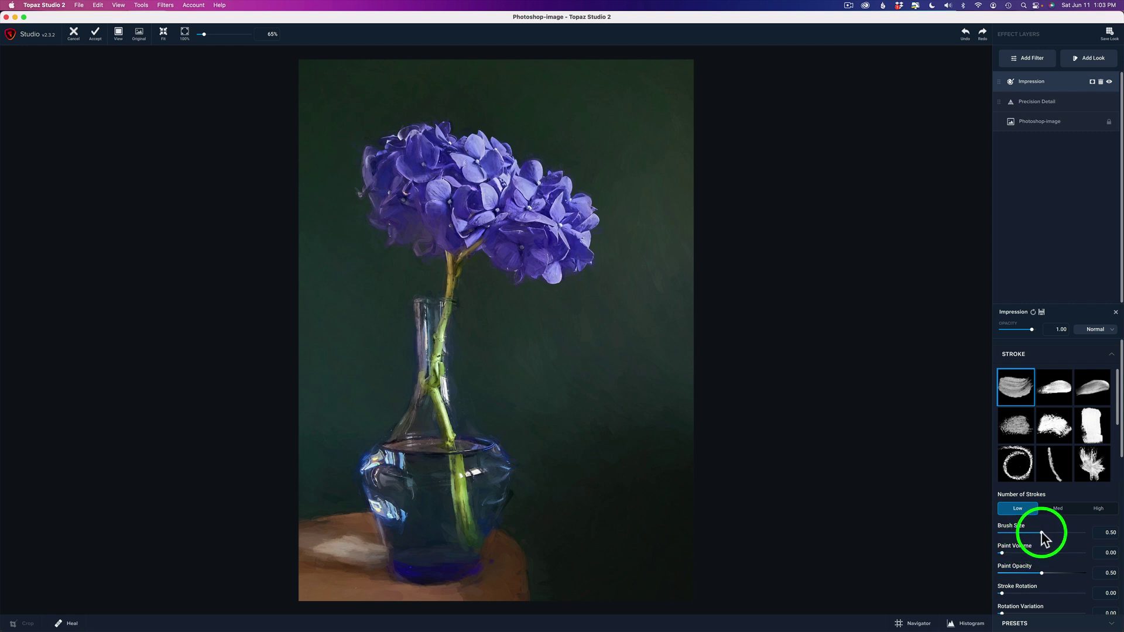
{"action": "mouse_move", "coordinate": [1041, 533]}
{"action": "left_mouse_down"}
{"action": "mouse_move", "coordinate": [1073, 532]}
{"action": "mouse_move", "coordinate": [1029, 533]}
{"action": "left_mouse_up"}
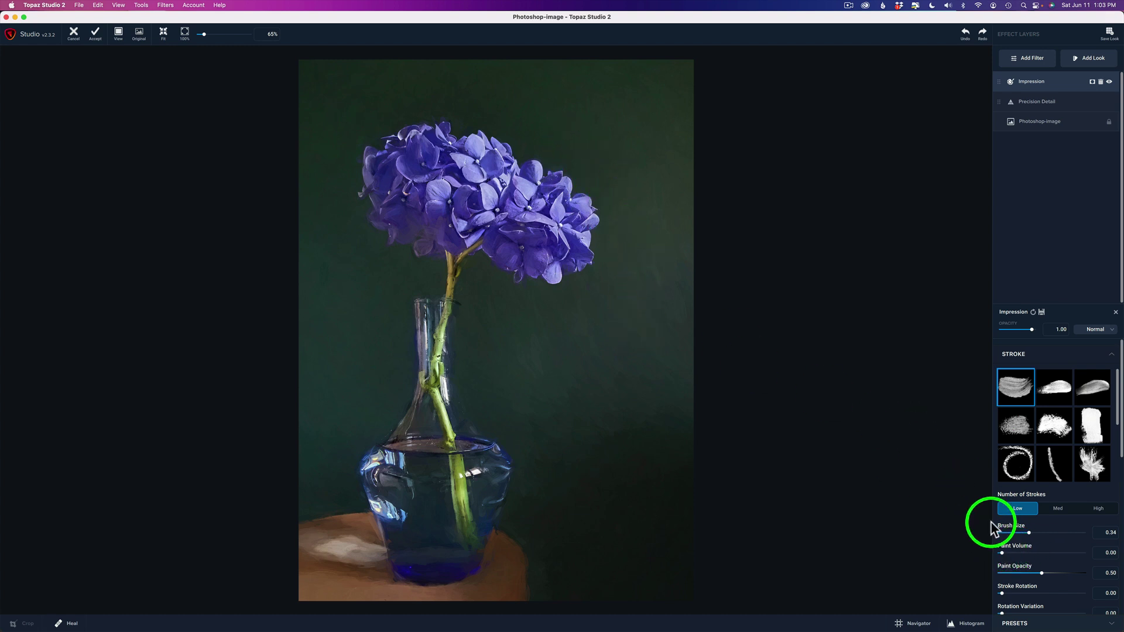
Step: Adjust Impression paint volume to about 0.53 and paint opacity to about 0.78
{"action": "left_click_drag", "start_coordinate": [1002, 553], "coordinate": [1072, 552]}
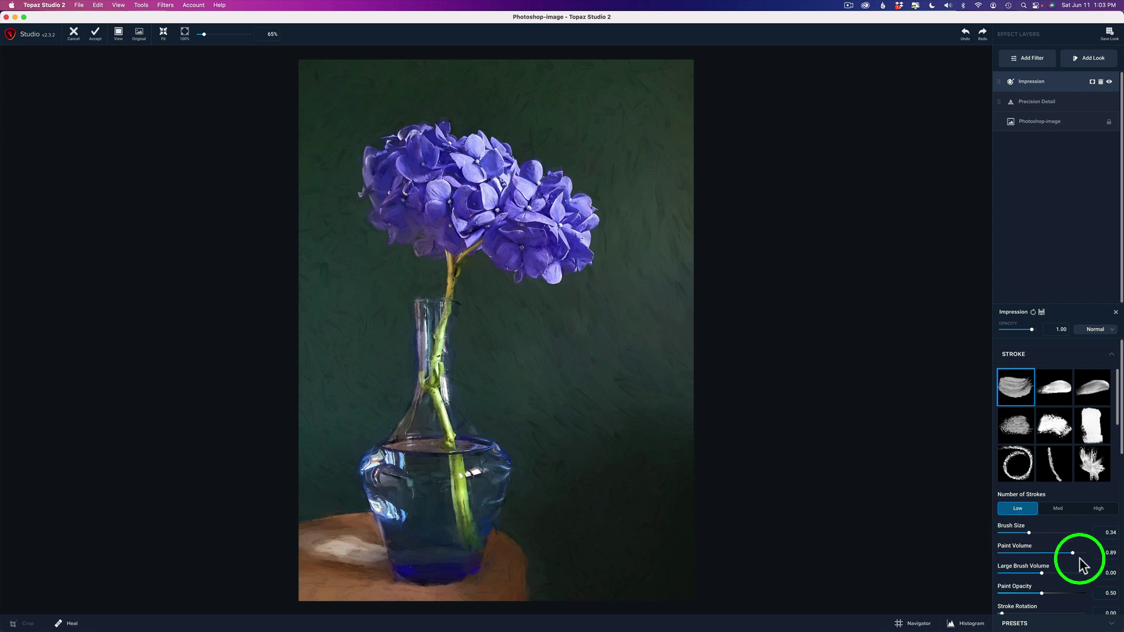
{"action": "left_click_drag", "start_coordinate": [1072, 552], "coordinate": [1044, 553]}
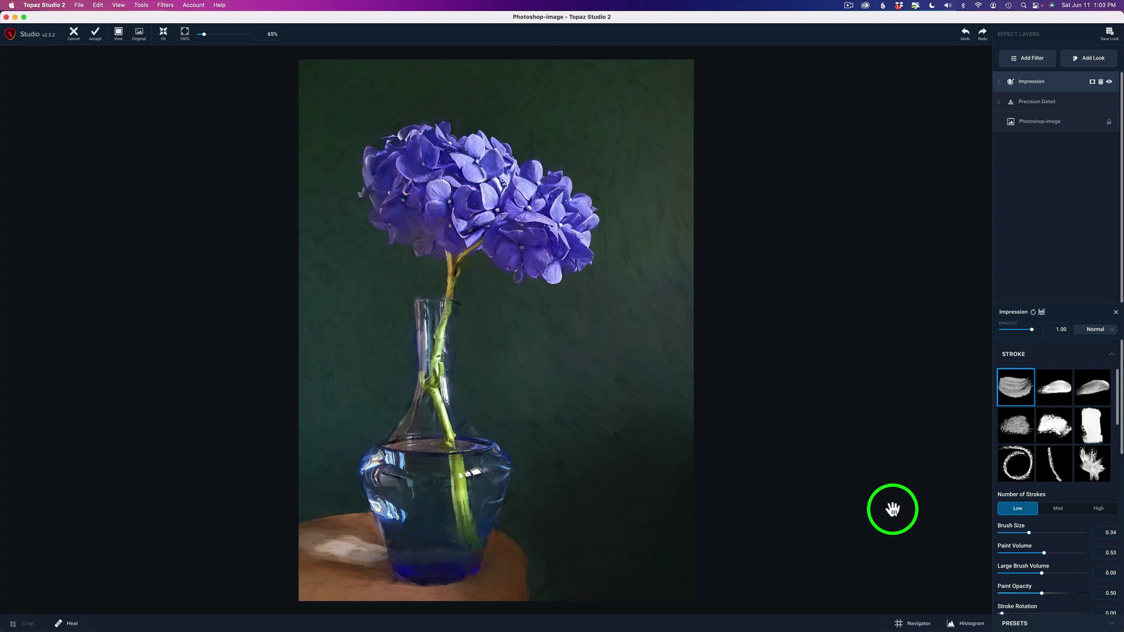
{"action": "left_click_drag", "start_coordinate": [1042, 593], "coordinate": [1091, 592]}
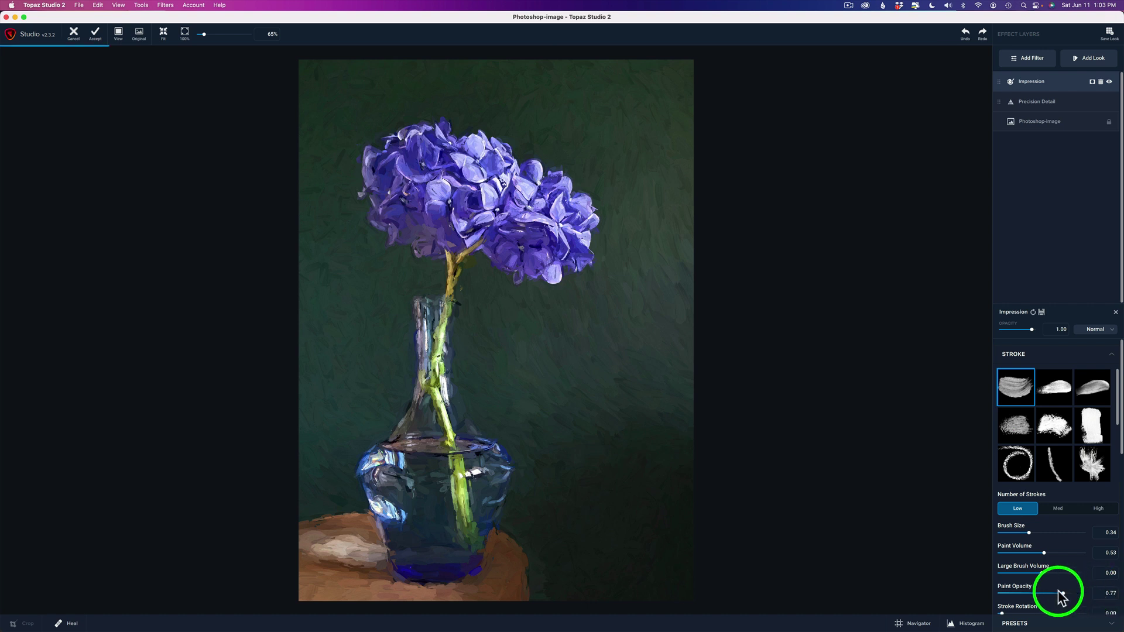
{"action": "left_click_drag", "start_coordinate": [1080, 593], "coordinate": [1063, 593]}
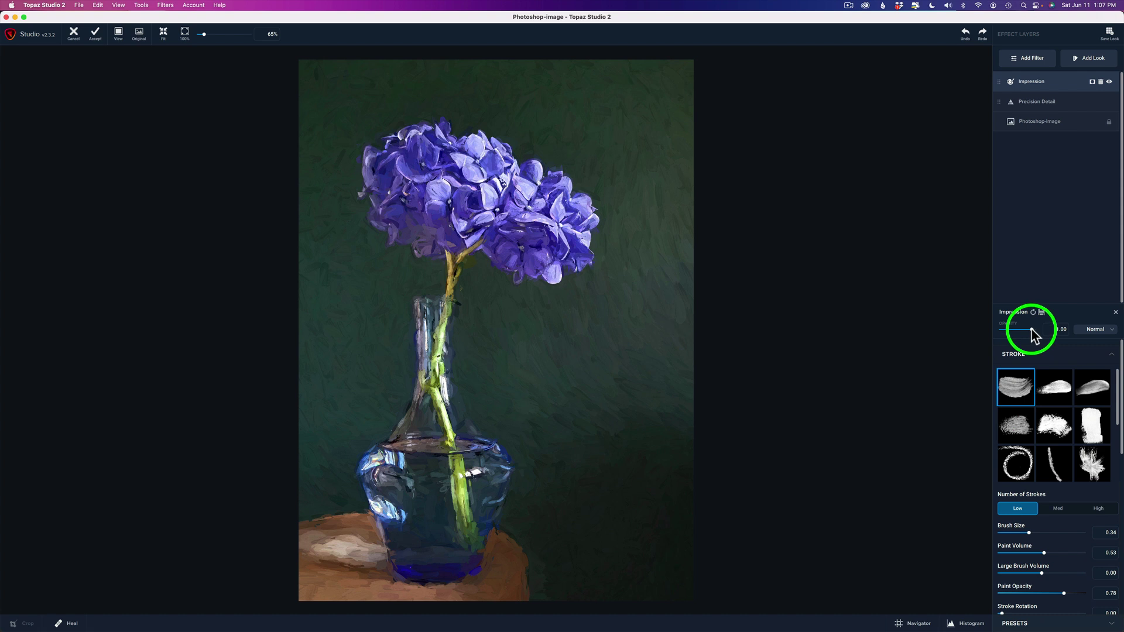
Step: Reset Impression opacity to 1.00 after a trial reduction, compare with Original, and bring up the filter catalogue
{"action": "mouse_move", "coordinate": [1031, 330]}
{"action": "left_mouse_down"}
{"action": "mouse_move", "coordinate": [1014, 330]}
{"action": "mouse_move", "coordinate": [1025, 331]}
{"action": "left_mouse_up"}
{"action": "double_click", "coordinate": [1015, 331]}
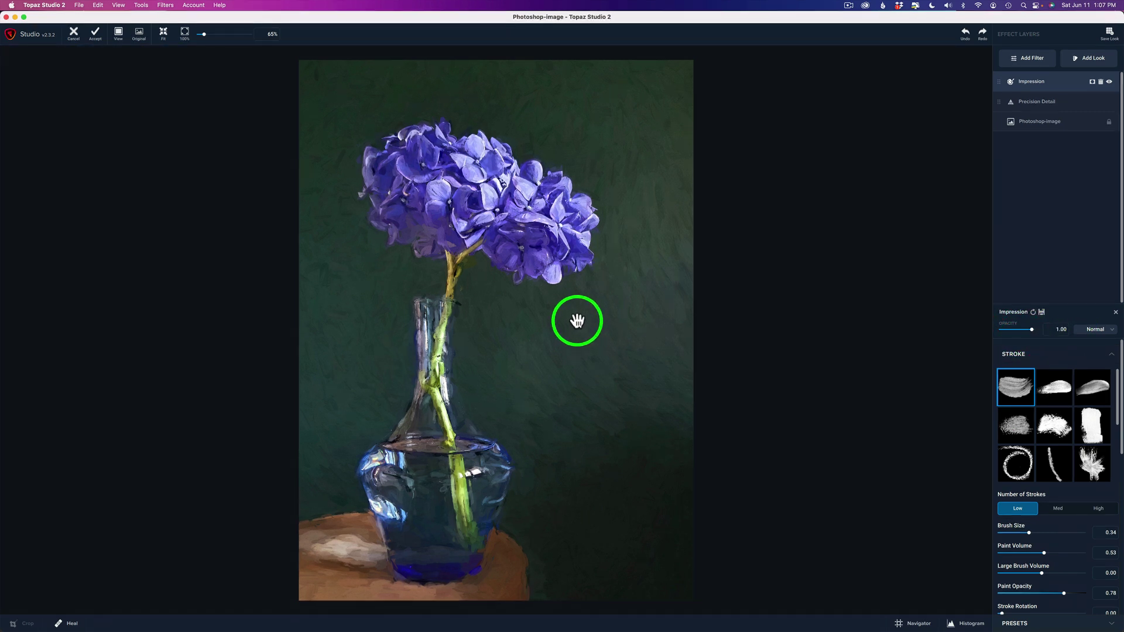
{"action": "left_click", "coordinate": [735, 319]}
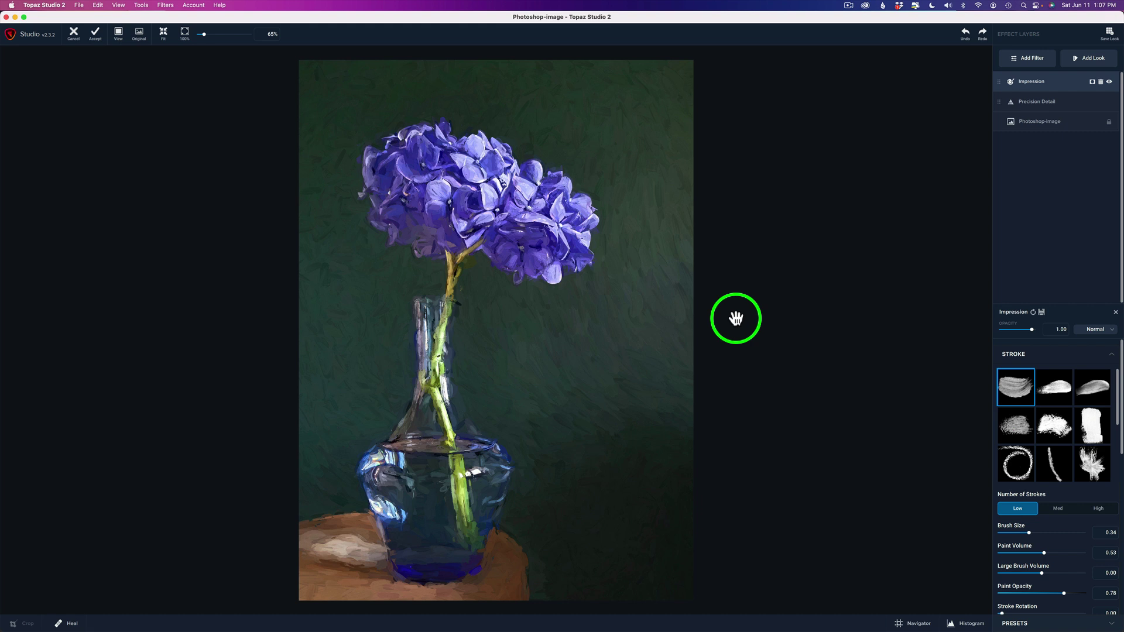
{"action": "left_click", "coordinate": [1029, 64]}
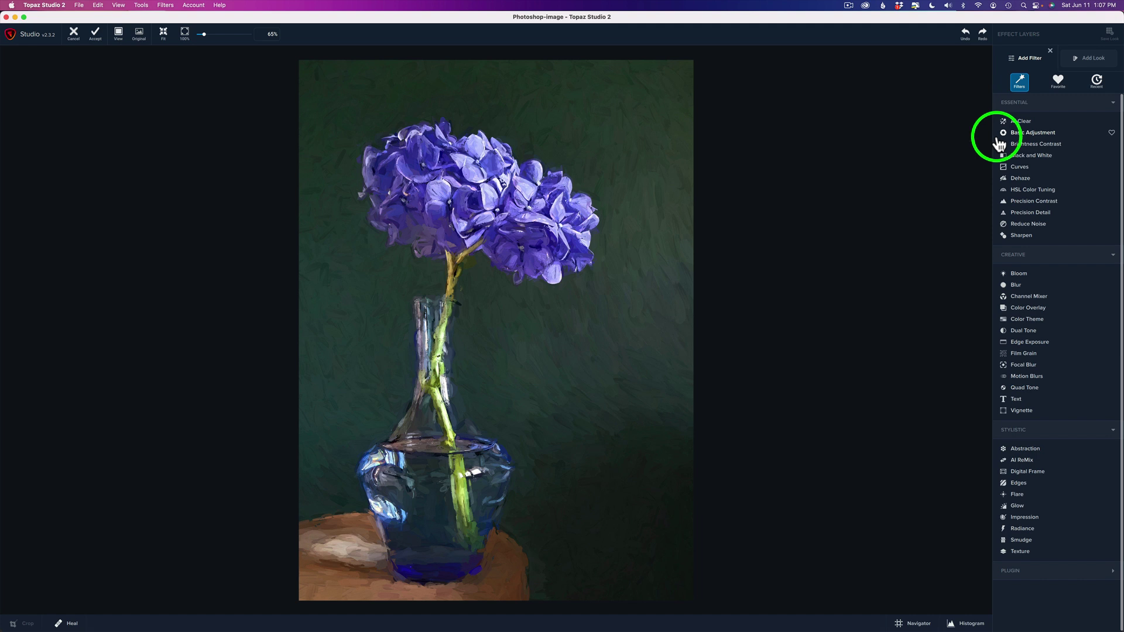
Step: Add an Abstraction layer with Simplify Size about 0.31, then leave it switched off for comparison
{"action": "left_click", "coordinate": [1025, 448]}
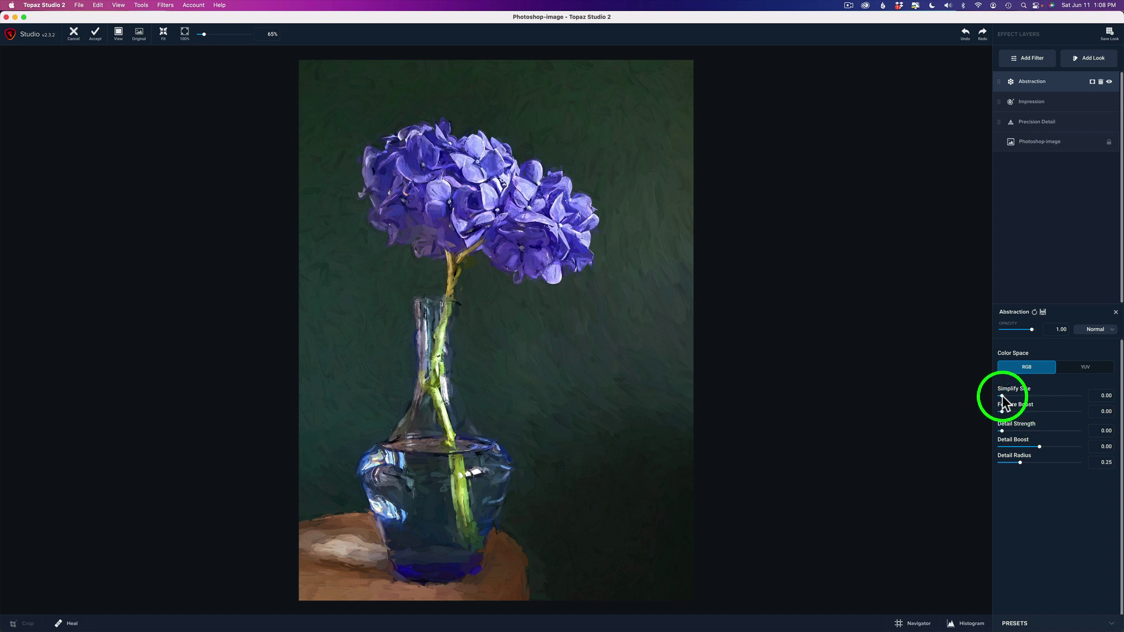
{"action": "left_click_drag", "start_coordinate": [1004, 398], "coordinate": [1033, 401]}
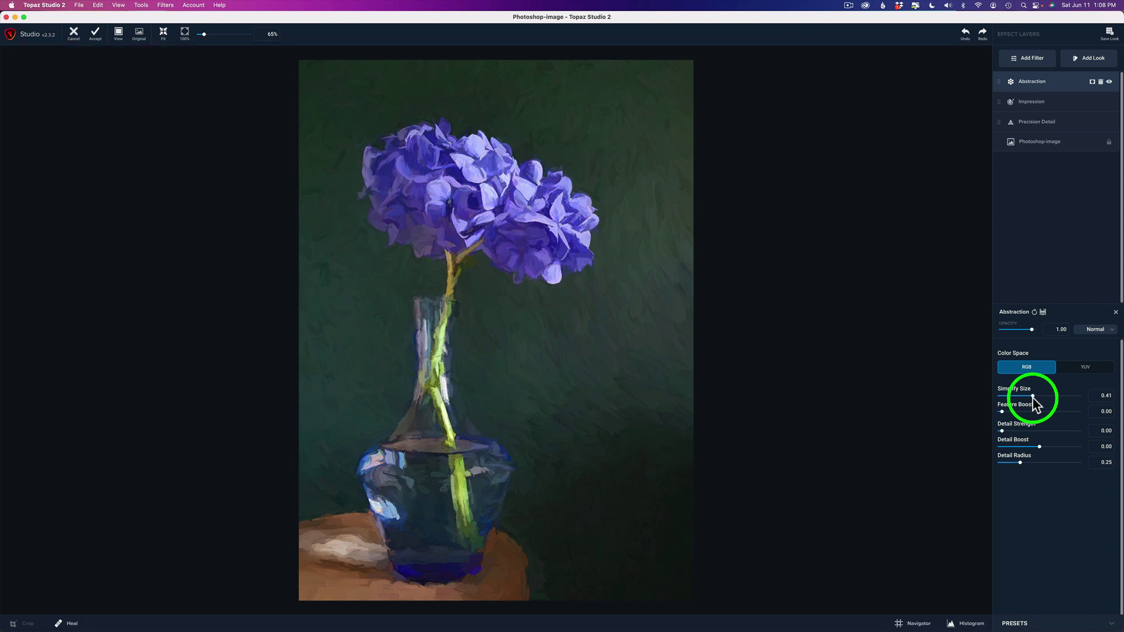
{"action": "left_click_drag", "start_coordinate": [1032, 398], "coordinate": [1025, 398]}
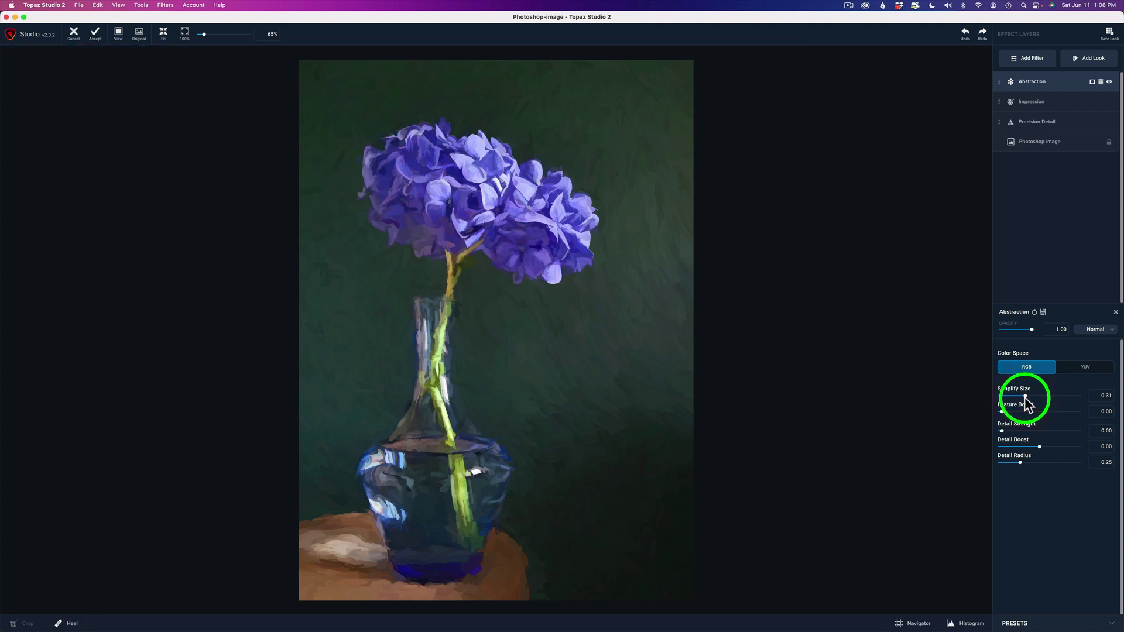
{"action": "left_click", "coordinate": [1109, 82]}
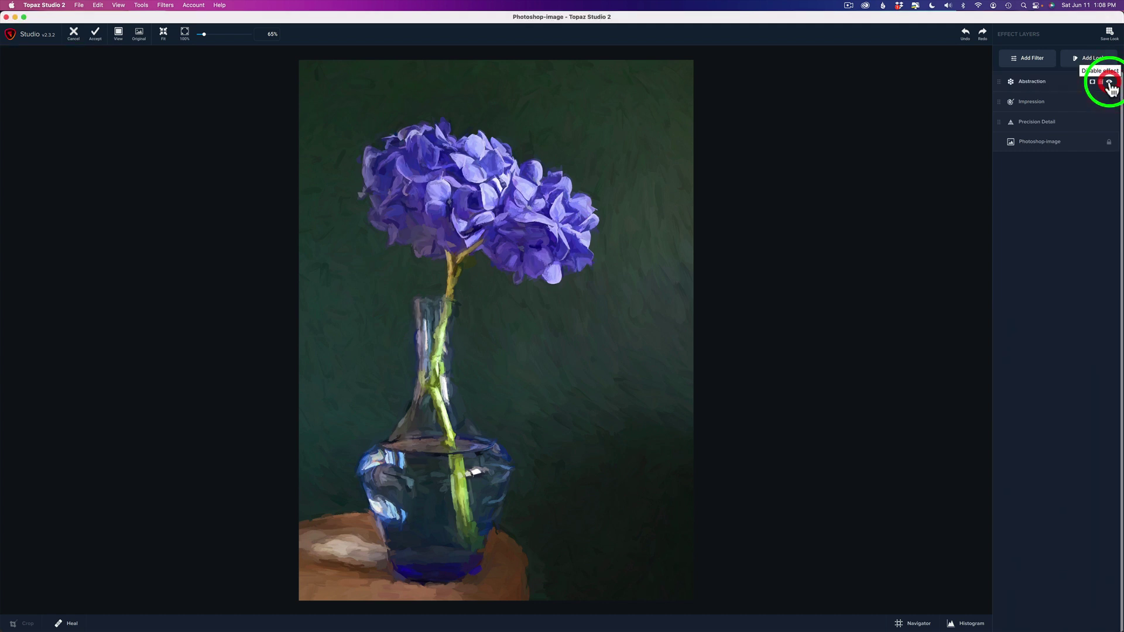
{"action": "left_click", "coordinate": [1109, 84]}
{"action": "left_click", "coordinate": [1109, 84]}
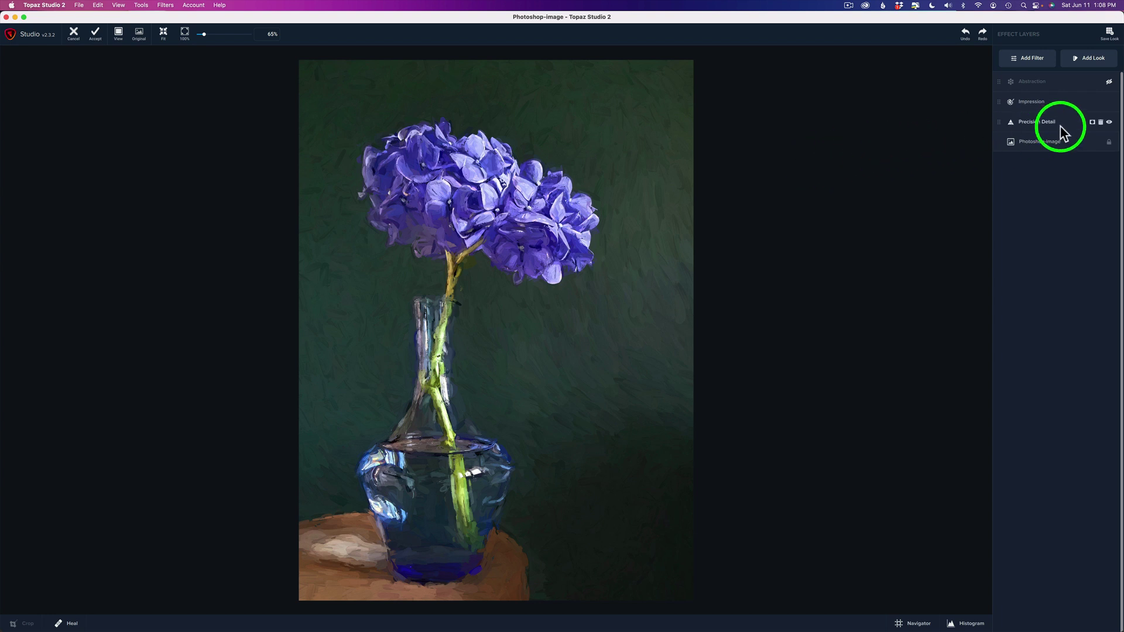
Step: Re-enable Abstraction, add a layer mask, and set the mask brush radius to 0.08
{"action": "left_click", "coordinate": [1109, 85]}
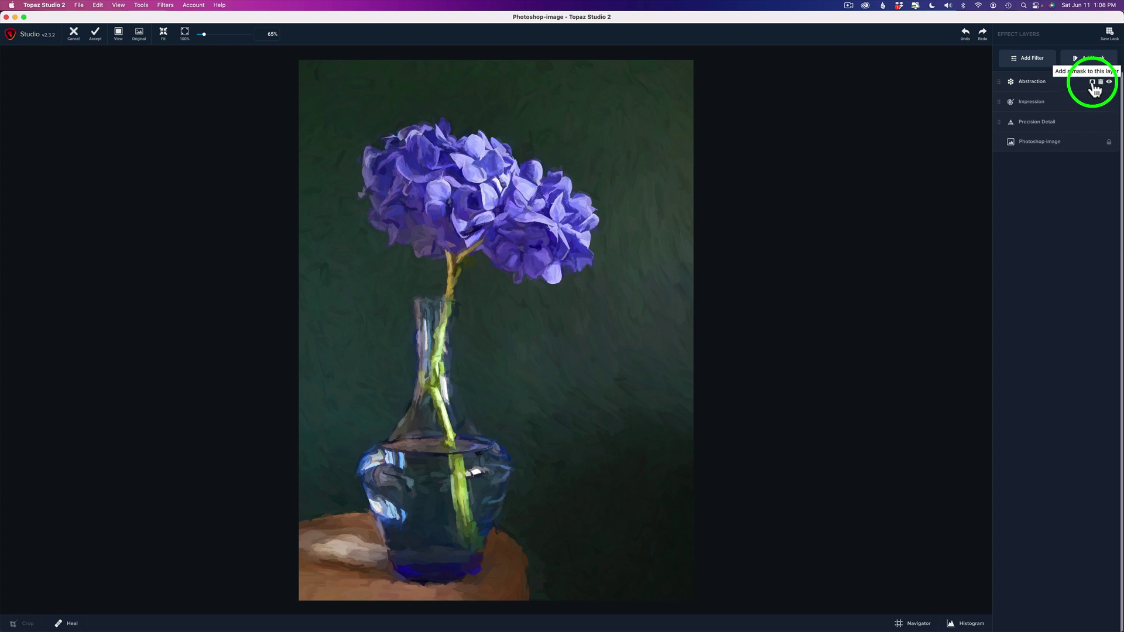
{"action": "left_click", "coordinate": [1092, 83]}
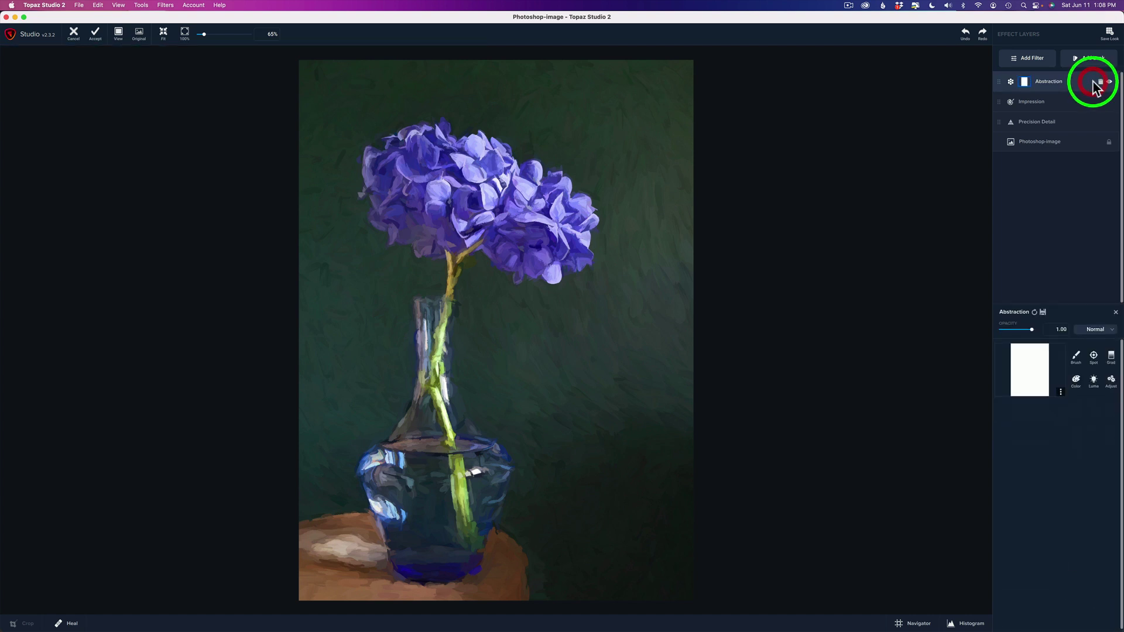
{"action": "left_click", "coordinate": [1076, 360]}
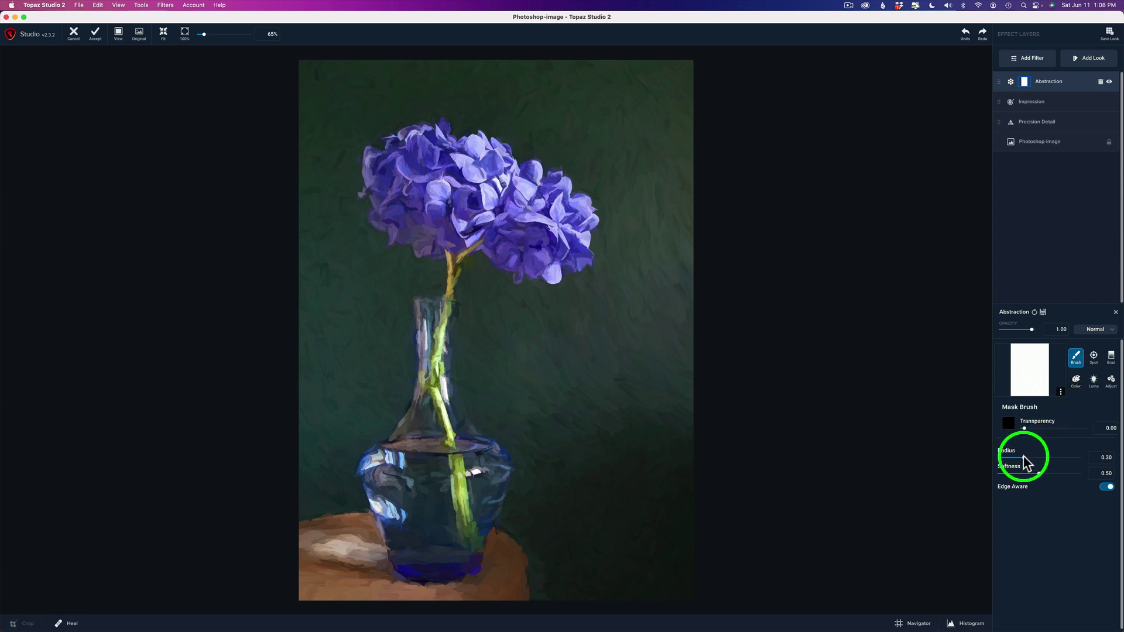
{"action": "left_click_drag", "start_coordinate": [1047, 457], "coordinate": [1006, 457]}
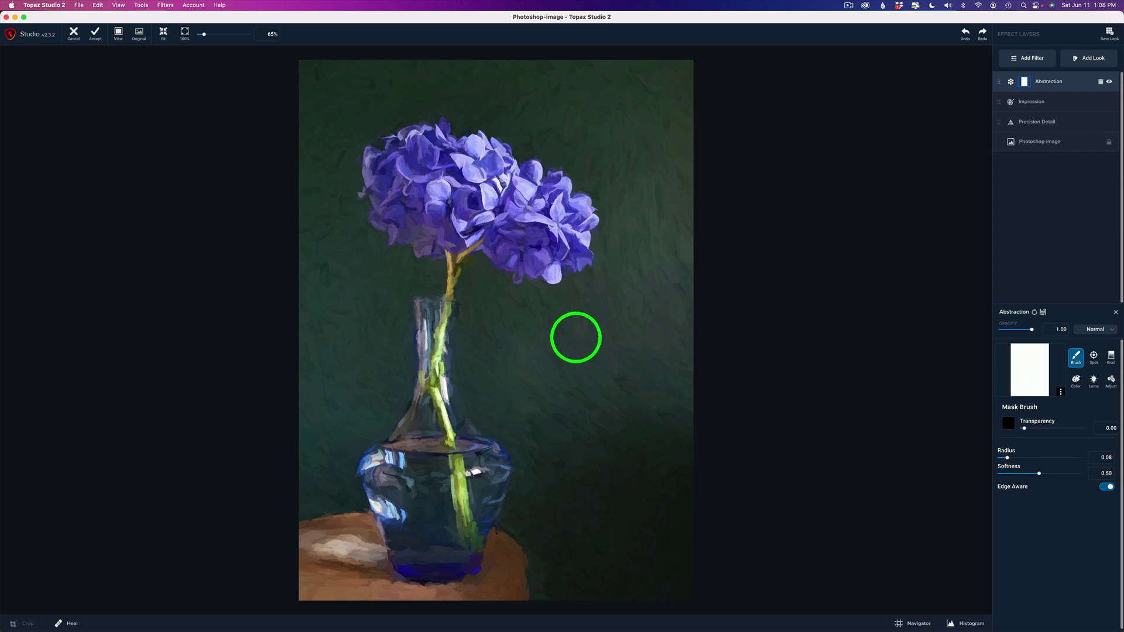
Step: Paint the mask over the hydrangea's upper, middle, right and lower blossom clusters
{"action": "left_click", "coordinate": [521, 252]}
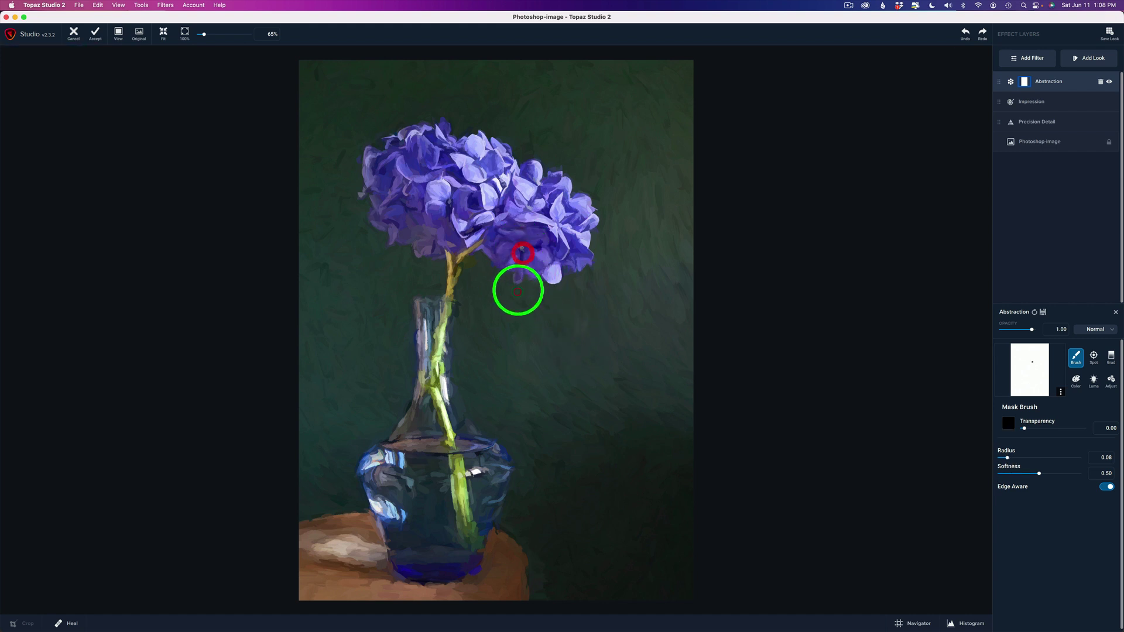
{"action": "left_click", "coordinate": [562, 225]}
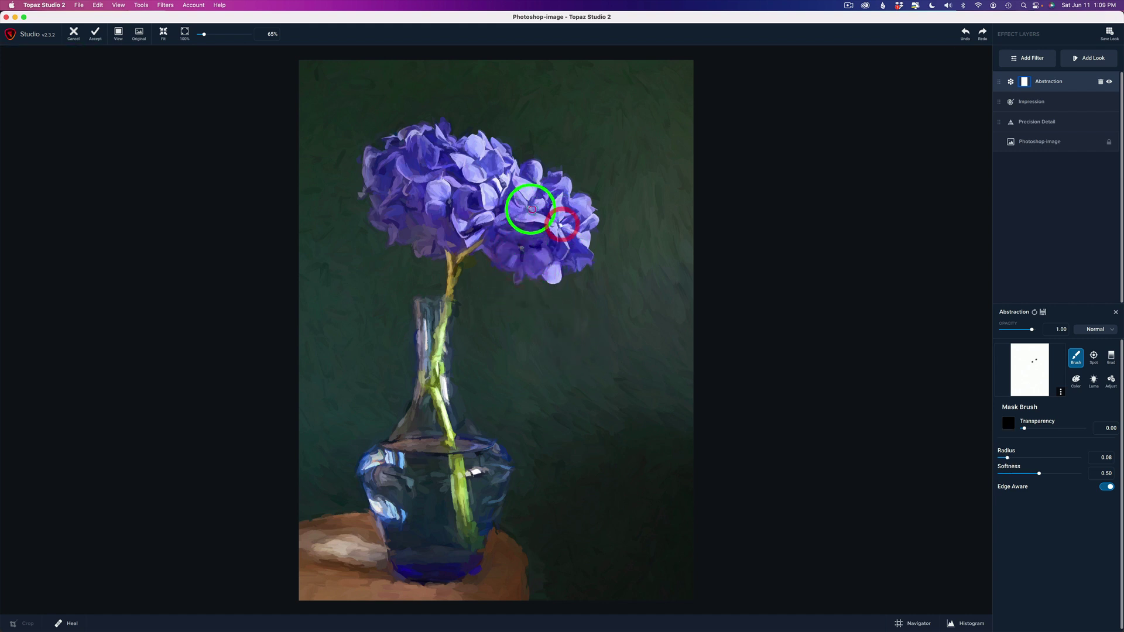
{"action": "left_click", "coordinate": [502, 184]}
{"action": "left_click", "coordinate": [478, 163]}
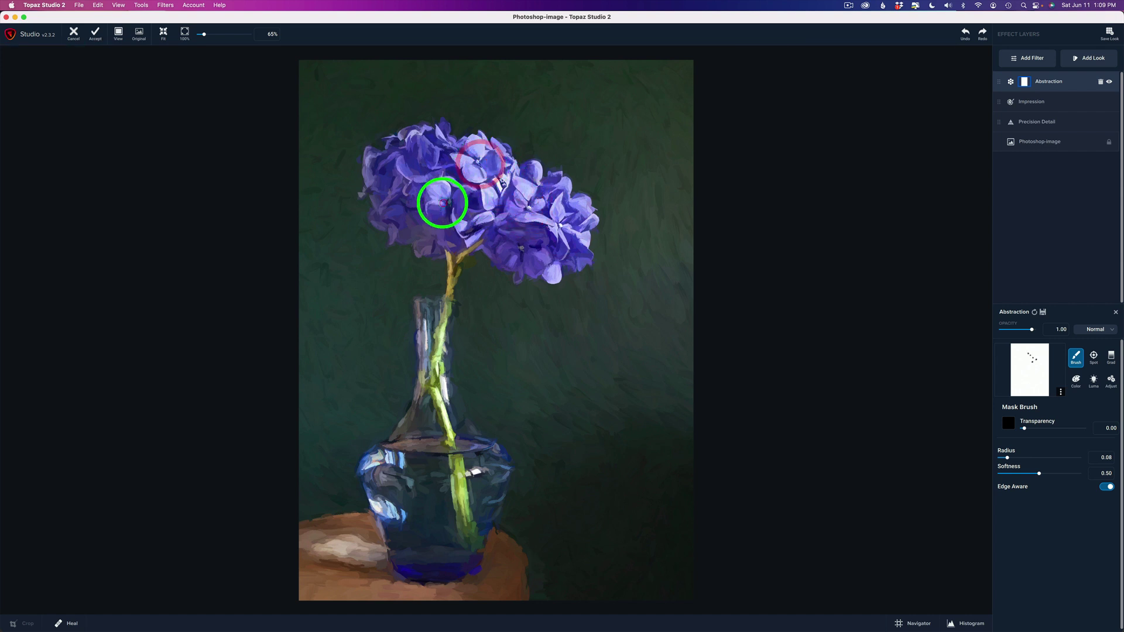
{"action": "left_click", "coordinate": [442, 199]}
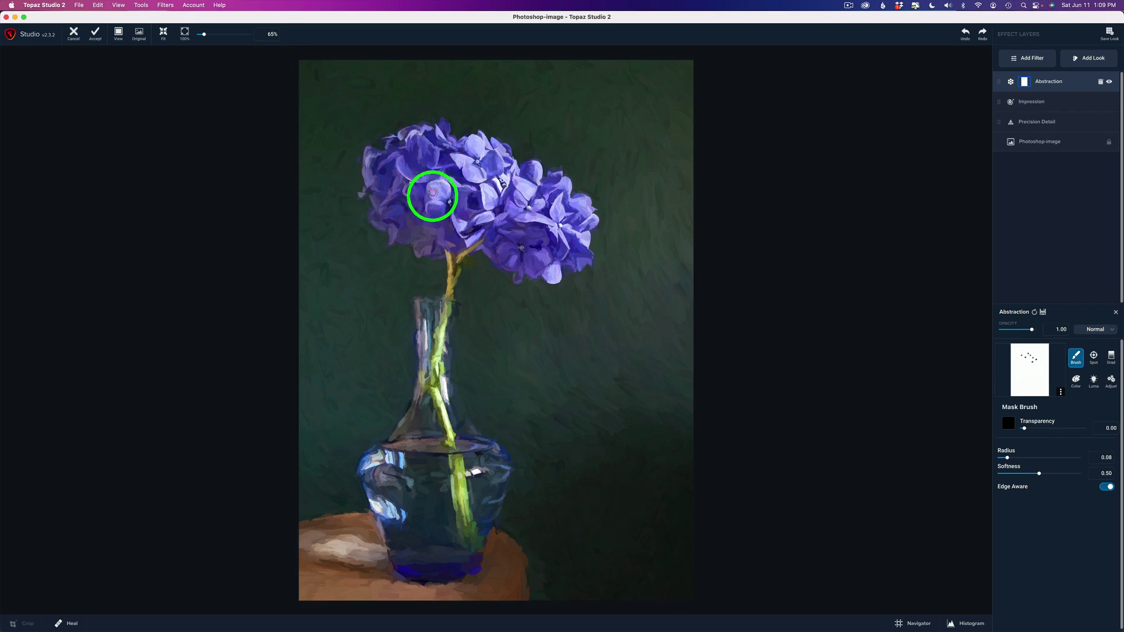
{"action": "left_click", "coordinate": [430, 233]}
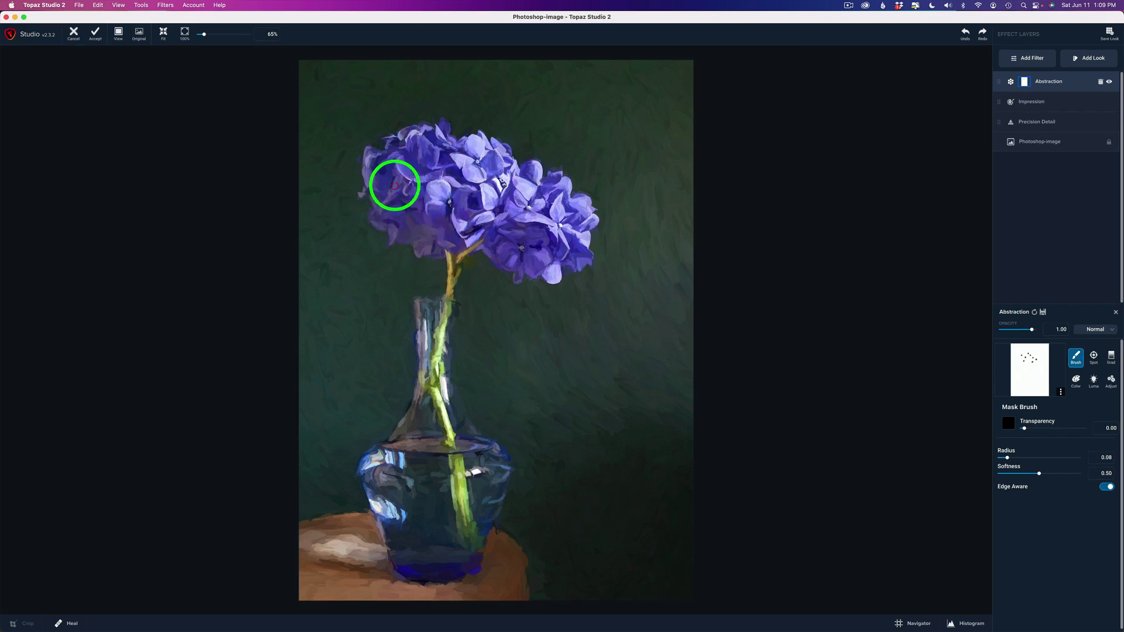
{"action": "left_click", "coordinate": [390, 195]}
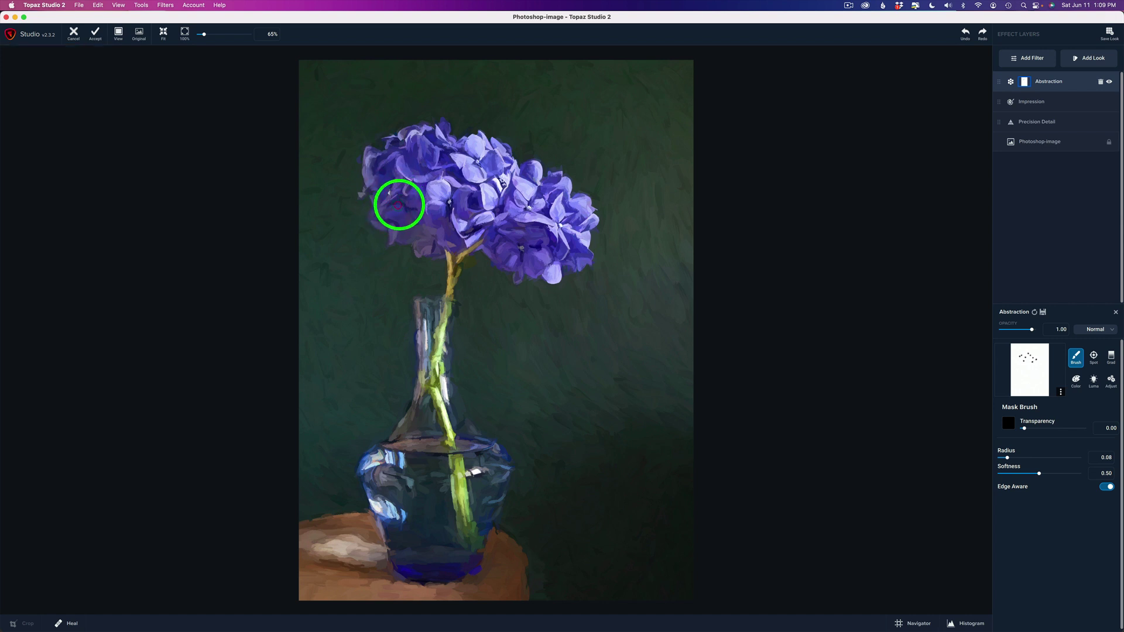
{"action": "left_click", "coordinate": [478, 163]}
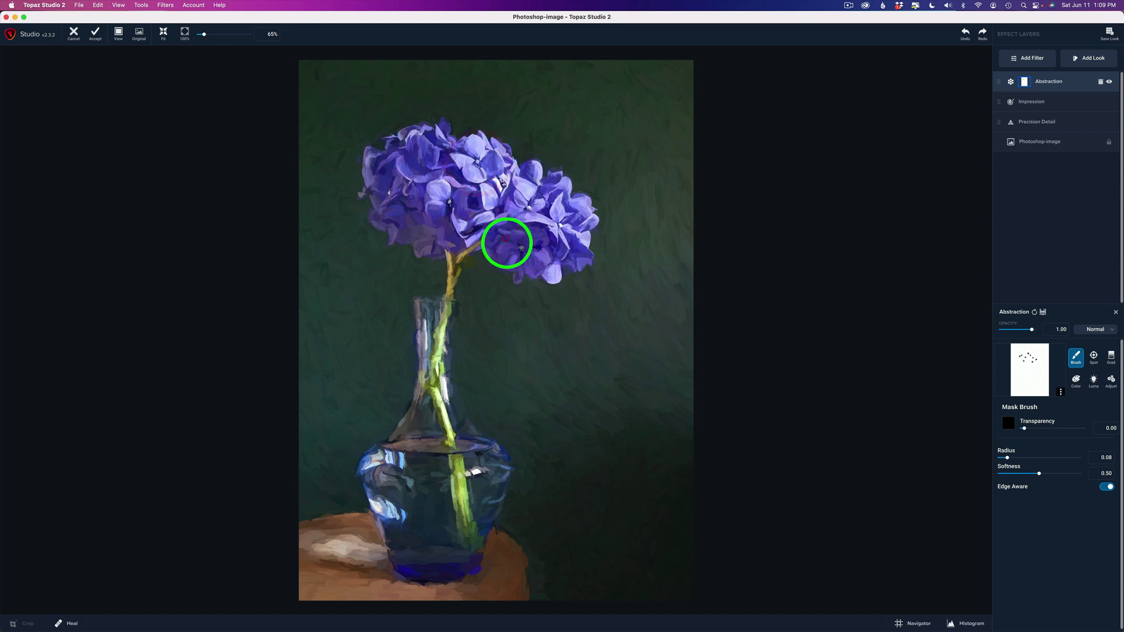
{"action": "left_click", "coordinate": [521, 248]}
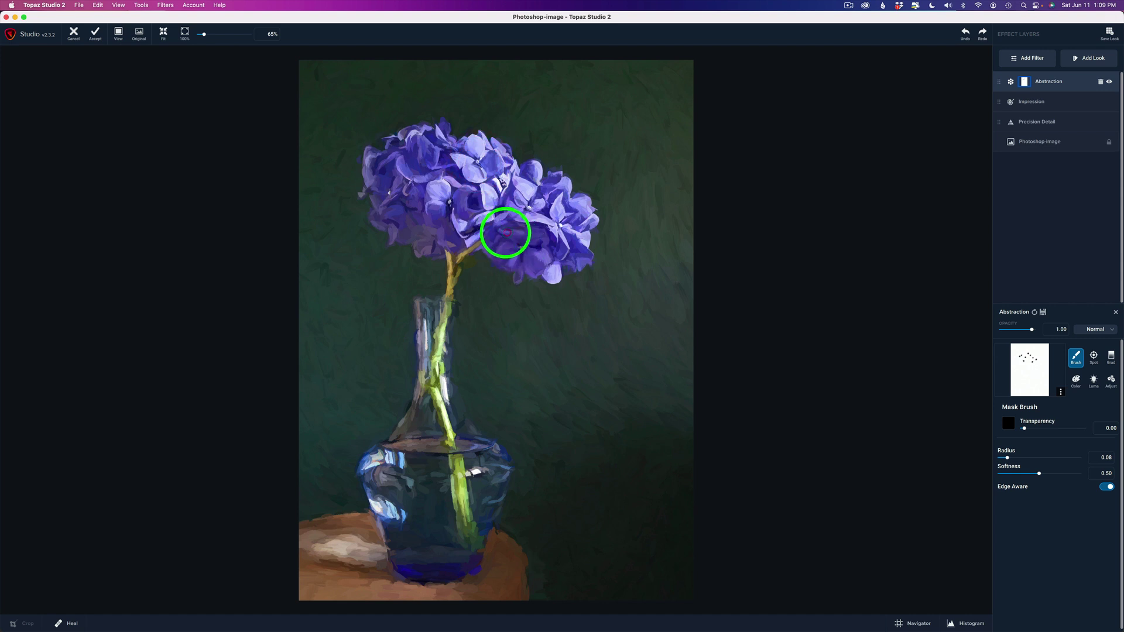
{"action": "left_click", "coordinate": [517, 230]}
{"action": "left_click", "coordinate": [533, 231]}
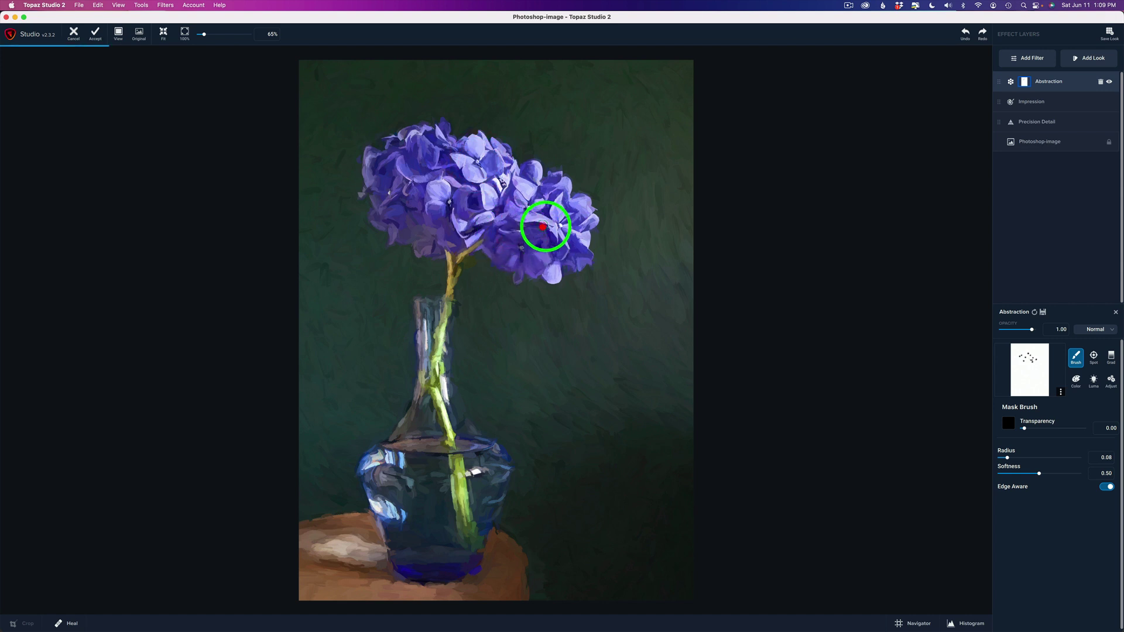
{"action": "left_click", "coordinate": [548, 252]}
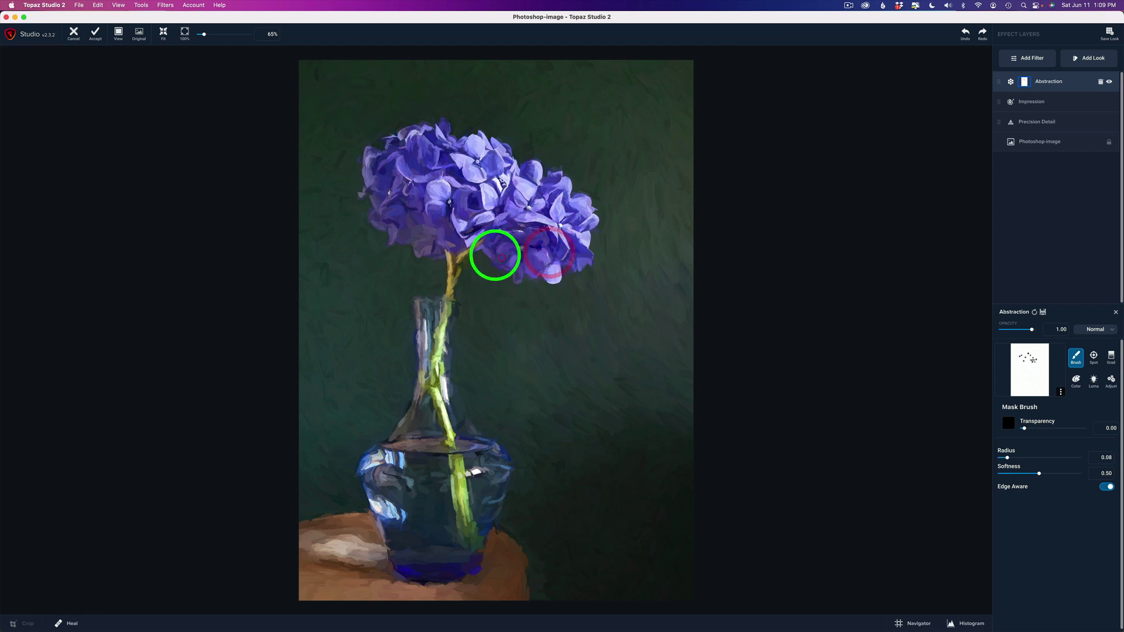
{"action": "left_click", "coordinate": [465, 235]}
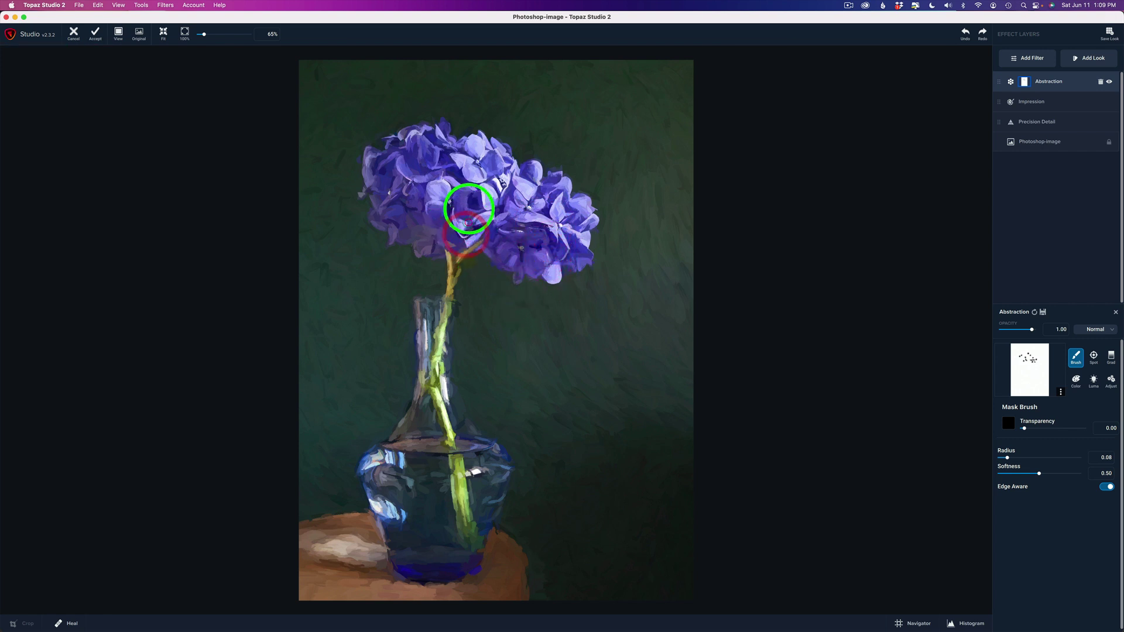
{"action": "left_click", "coordinate": [450, 227]}
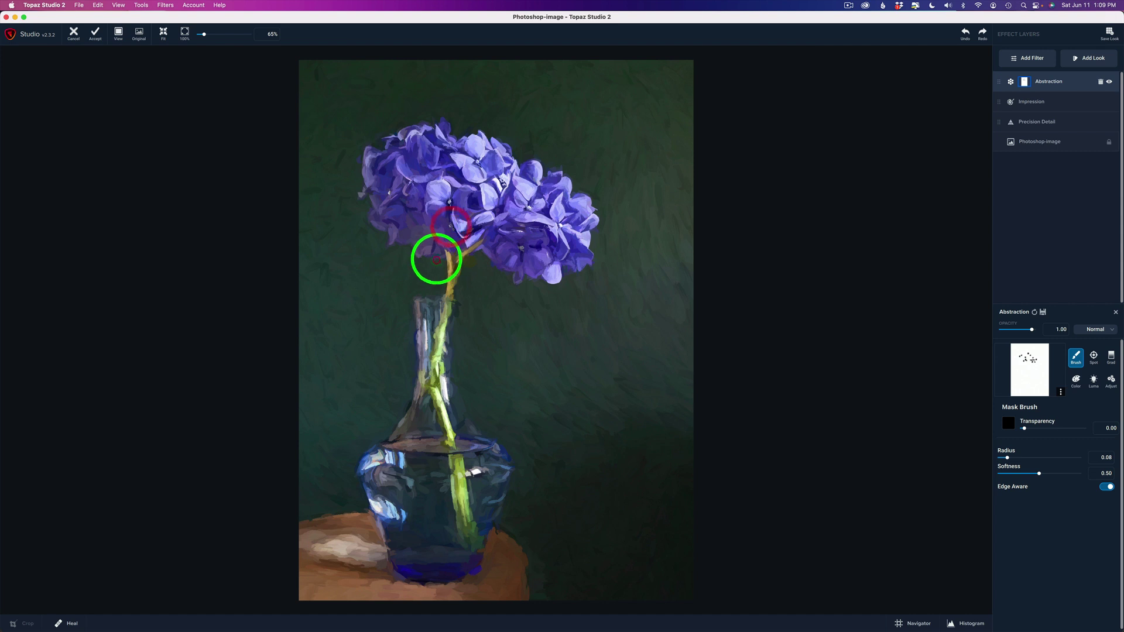
{"action": "left_click", "coordinate": [476, 166]}
{"action": "left_click", "coordinate": [476, 171]}
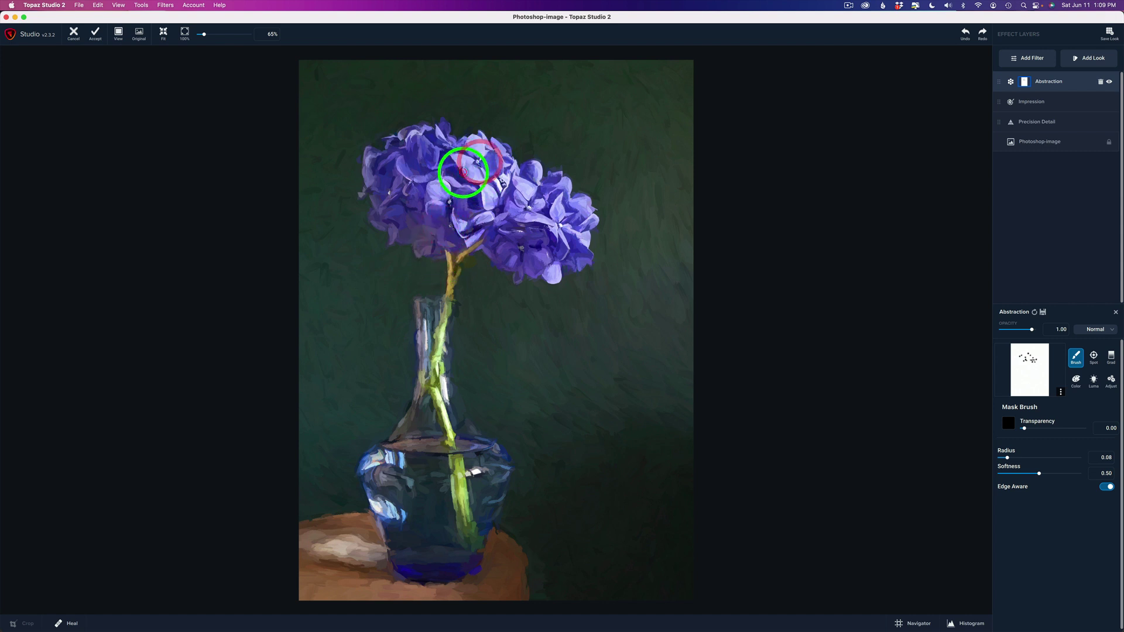
{"action": "left_click", "coordinate": [479, 181]}
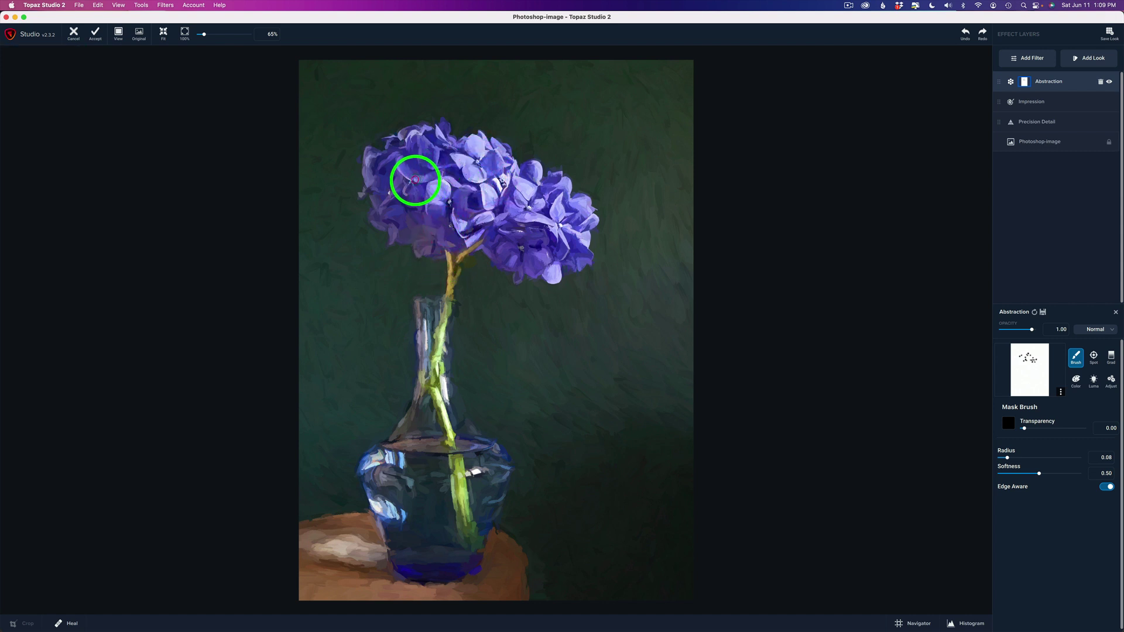
{"action": "left_click", "coordinate": [439, 179]}
{"action": "left_click", "coordinate": [433, 152]}
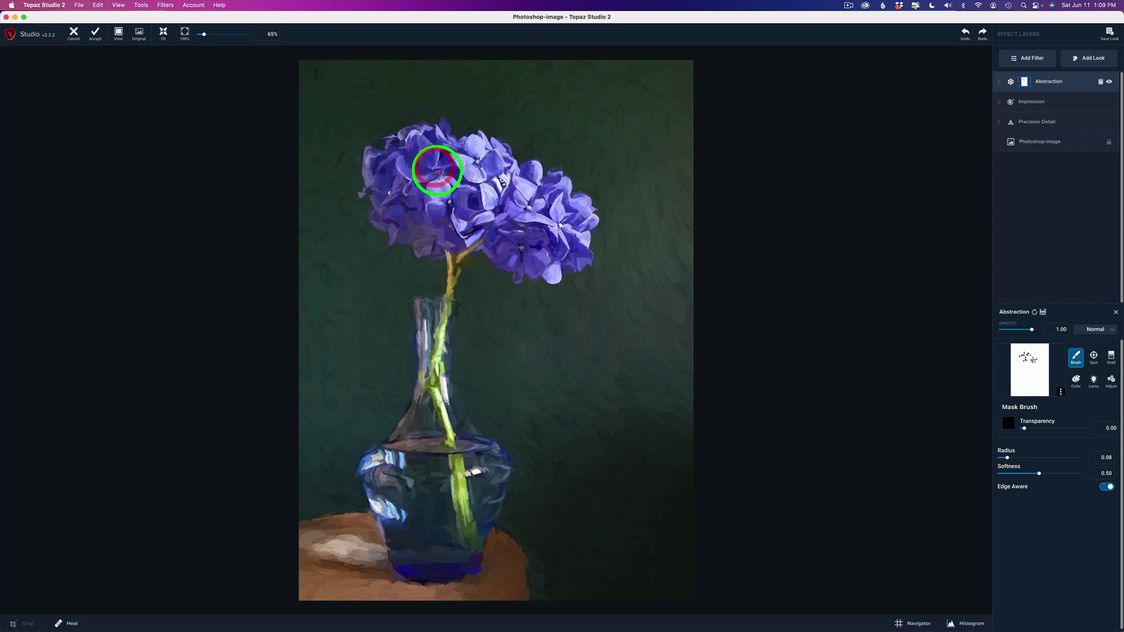
{"action": "left_click", "coordinate": [447, 164]}
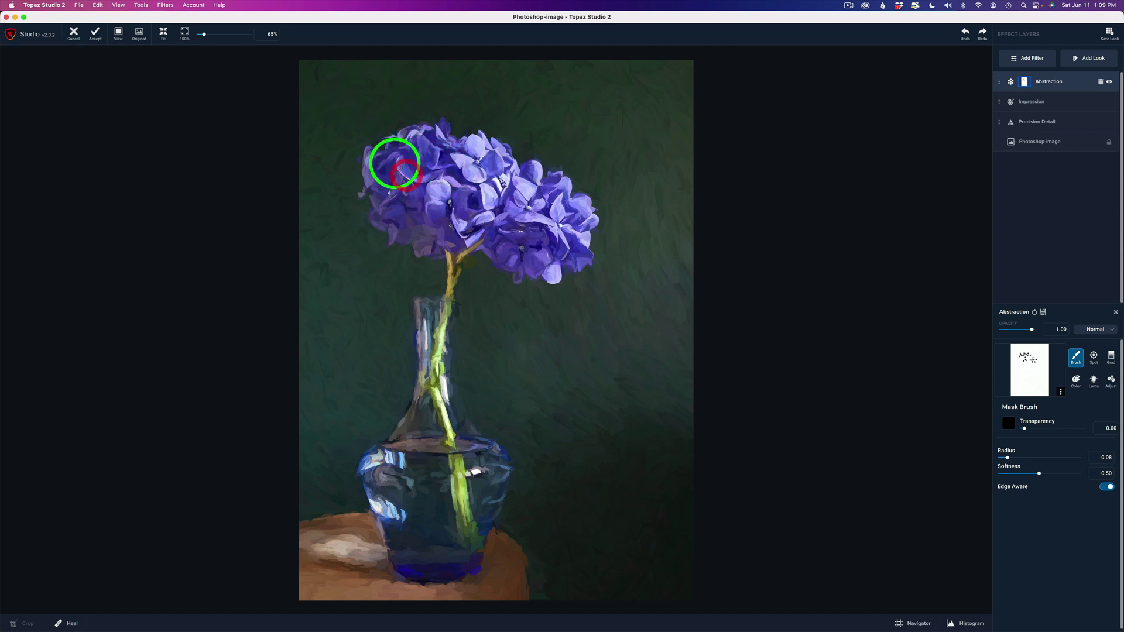
Step: Extend the mask down the cluster's left edge and along the stem into the vase neck
{"action": "left_click", "coordinate": [383, 169]}
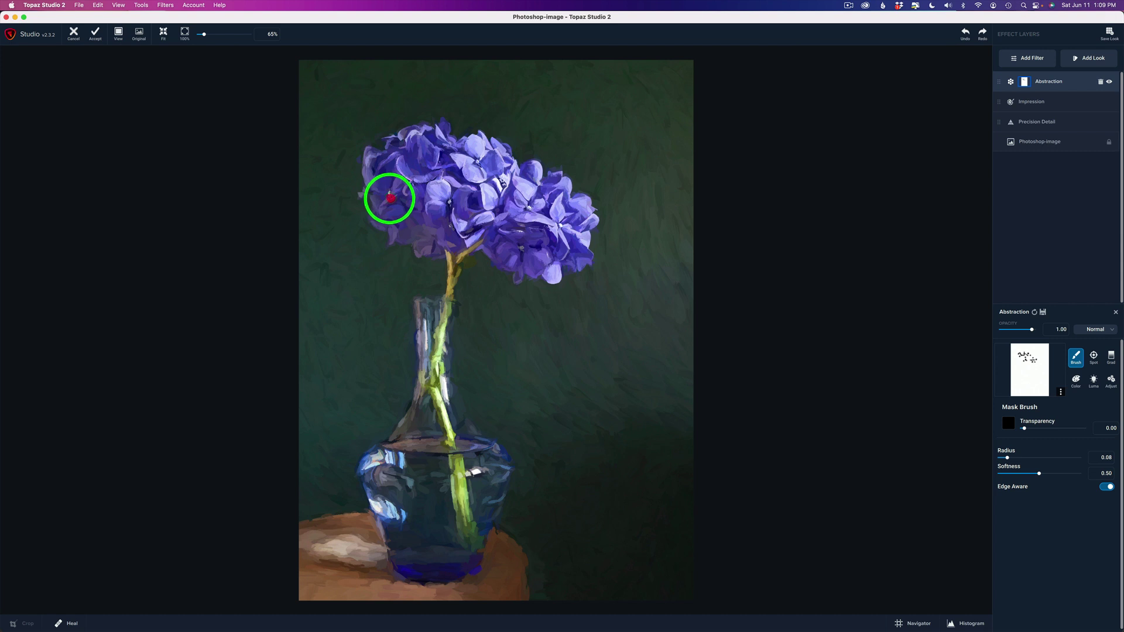
{"action": "left_click", "coordinate": [380, 225]}
{"action": "left_click", "coordinate": [395, 229]}
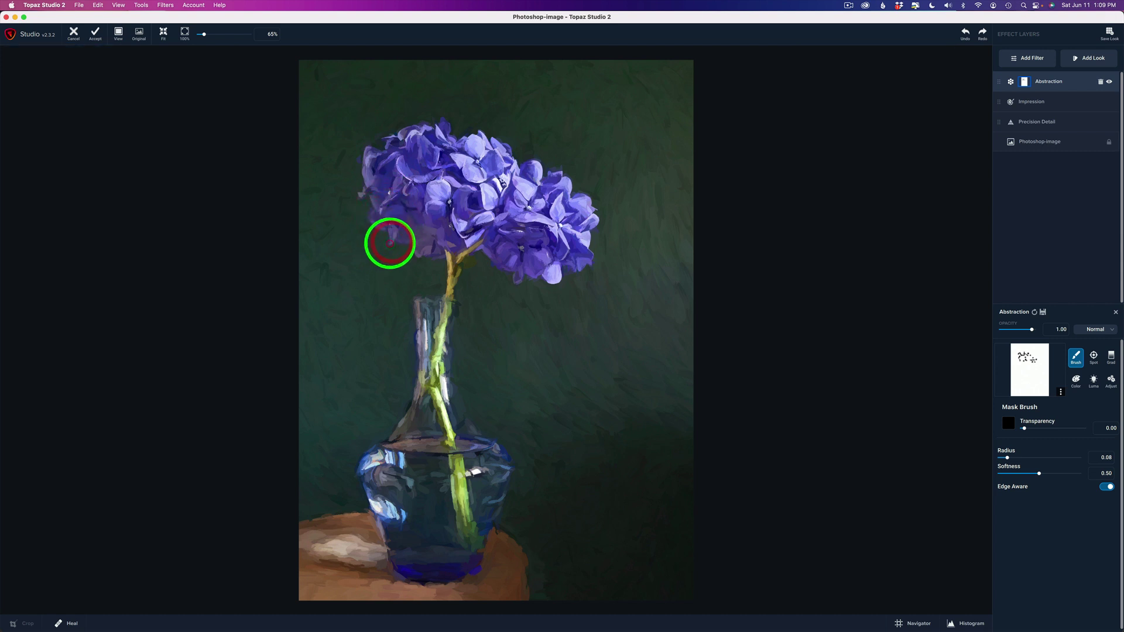
{"action": "left_click", "coordinate": [425, 244]}
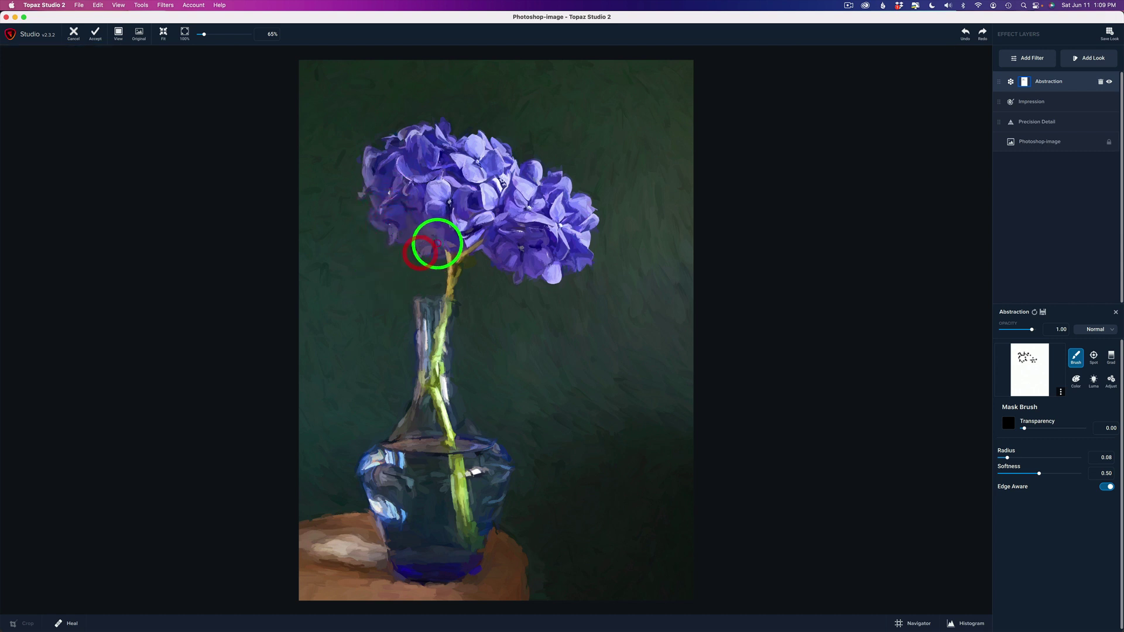
{"action": "left_click", "coordinate": [427, 233]}
{"action": "left_click", "coordinate": [448, 240]}
{"action": "left_click", "coordinate": [483, 223]}
{"action": "left_click", "coordinate": [423, 316]}
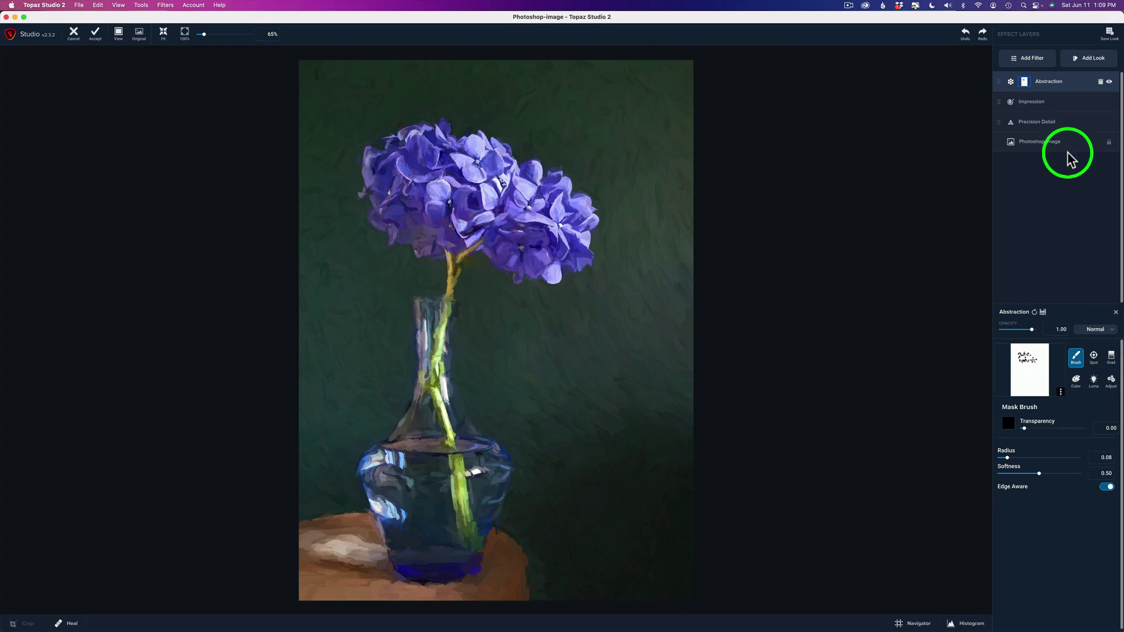
Step: Toggle Abstraction to compare, disable Precision Detail, and reopen the Abstraction settings
{"action": "left_click", "coordinate": [1109, 83]}
{"action": "left_click", "coordinate": [1109, 83]}
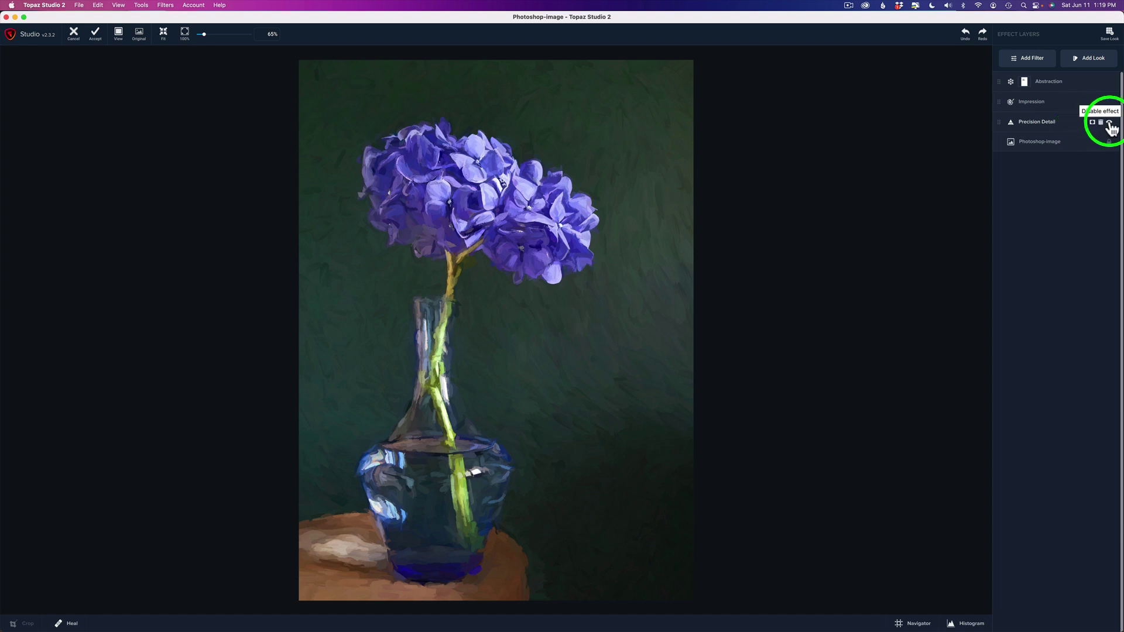
{"action": "left_click", "coordinate": [1109, 123]}
{"action": "left_click", "coordinate": [1068, 80]}
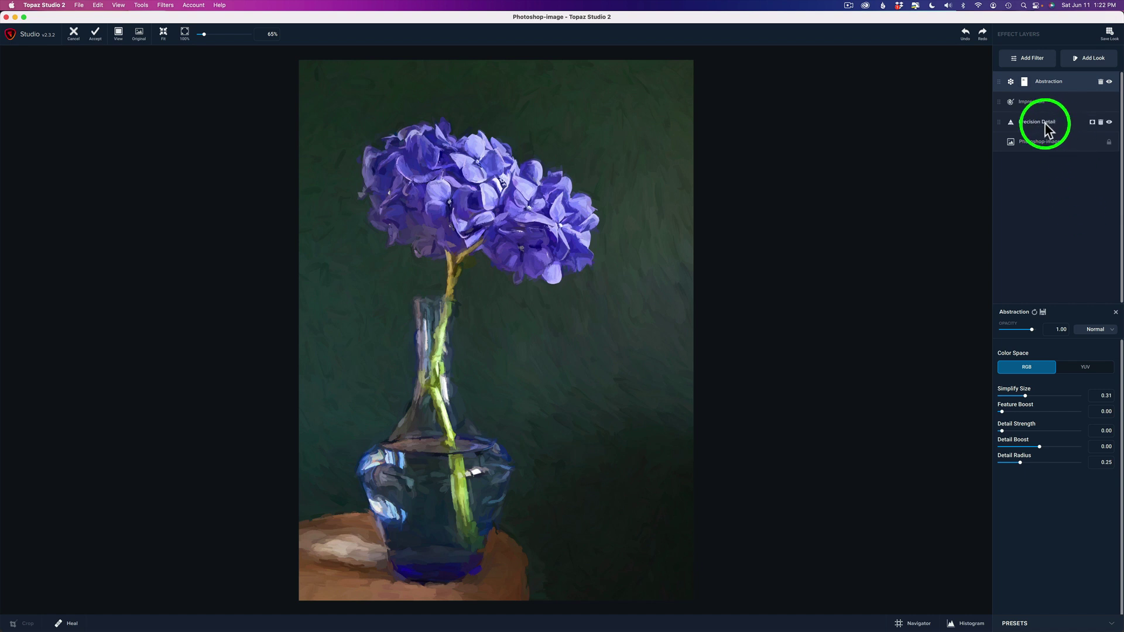
Step: Add Precision Contrast with Micro 0.46, Low 0.58, Medium 0.54 and High -0.23
{"action": "left_click", "coordinate": [1036, 62]}
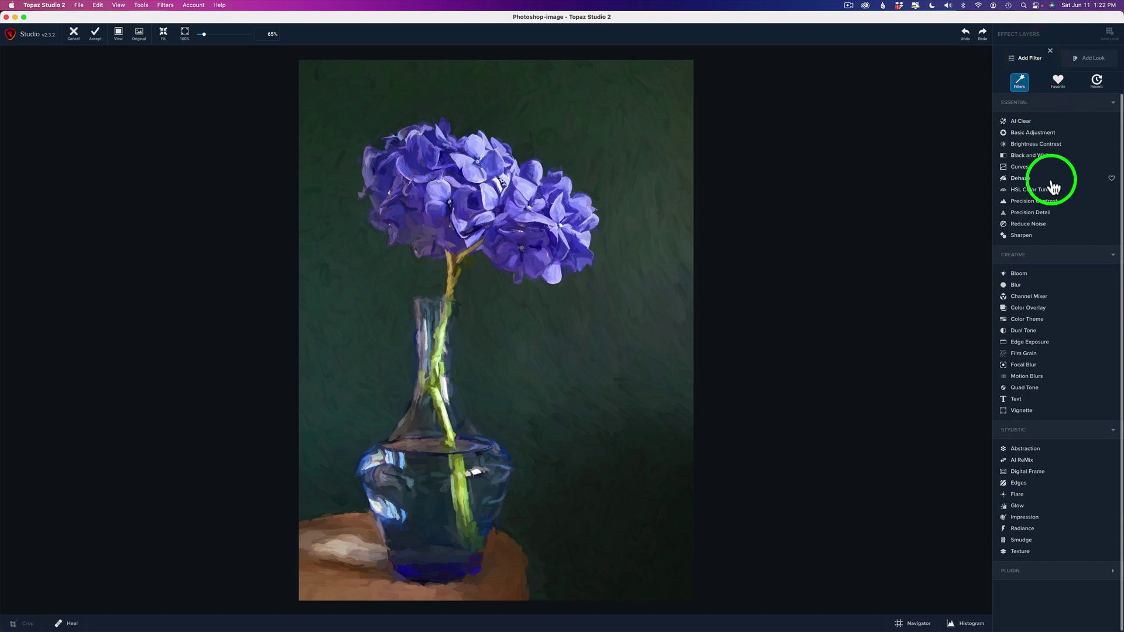
{"action": "left_click", "coordinate": [1051, 202]}
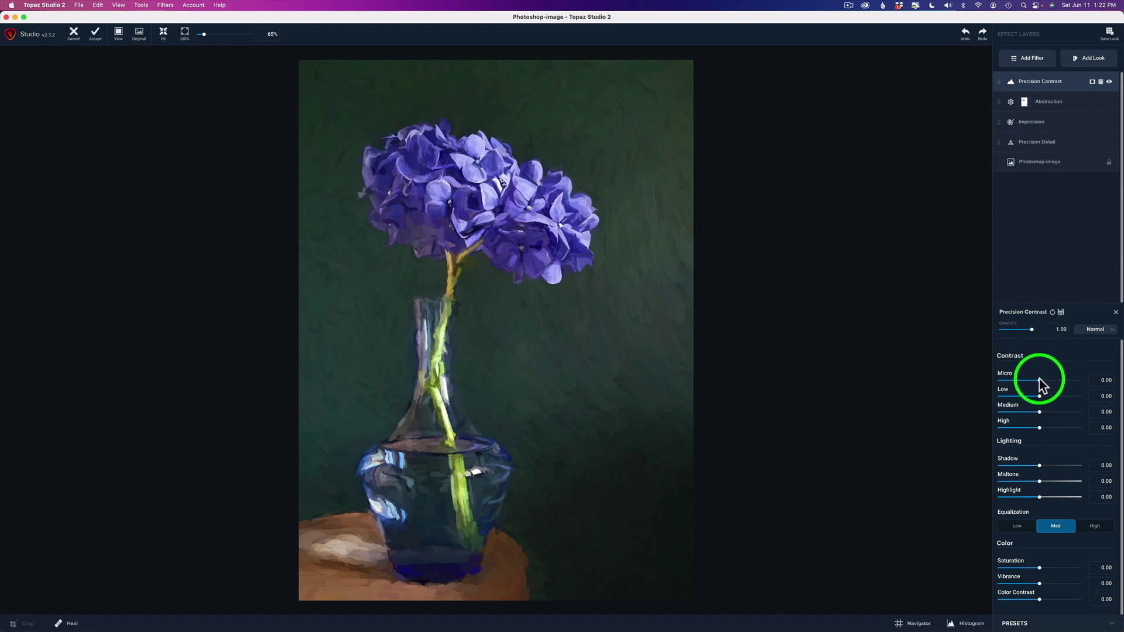
{"action": "left_click_drag", "start_coordinate": [1039, 381], "coordinate": [1057, 380]}
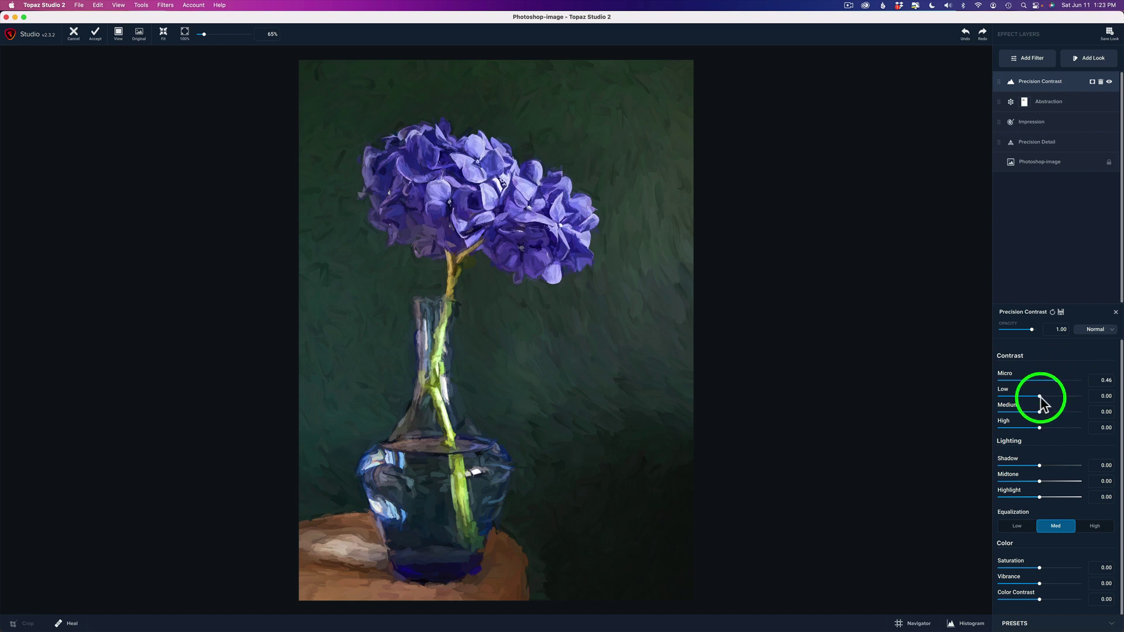
{"action": "left_click_drag", "start_coordinate": [1040, 397], "coordinate": [1062, 396]}
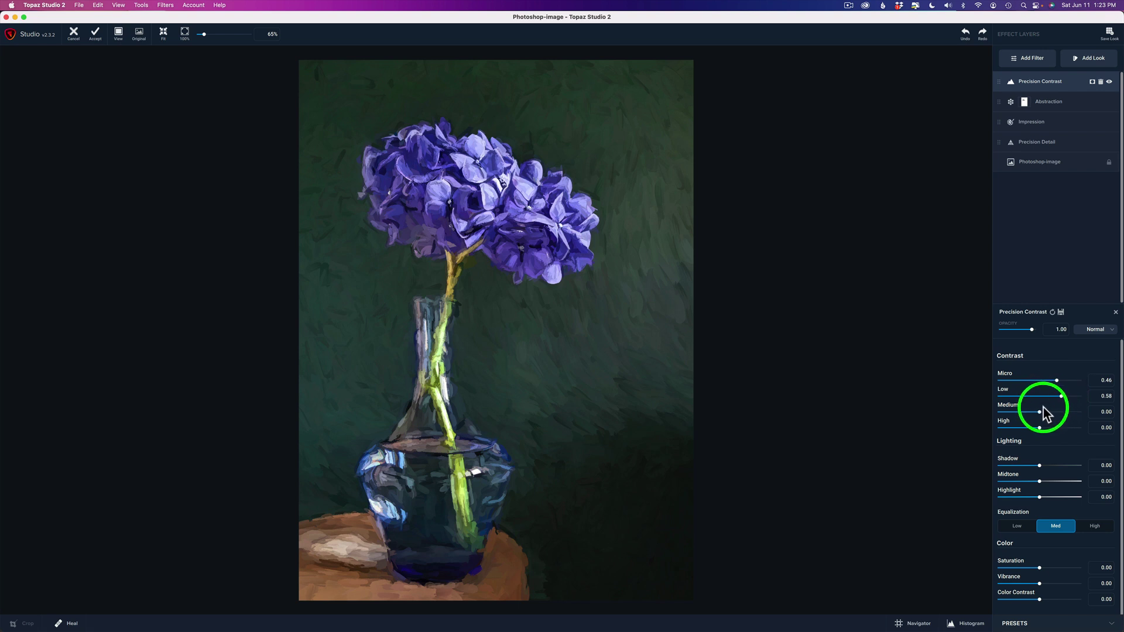
{"action": "left_click_drag", "start_coordinate": [1052, 412], "coordinate": [1056, 411]}
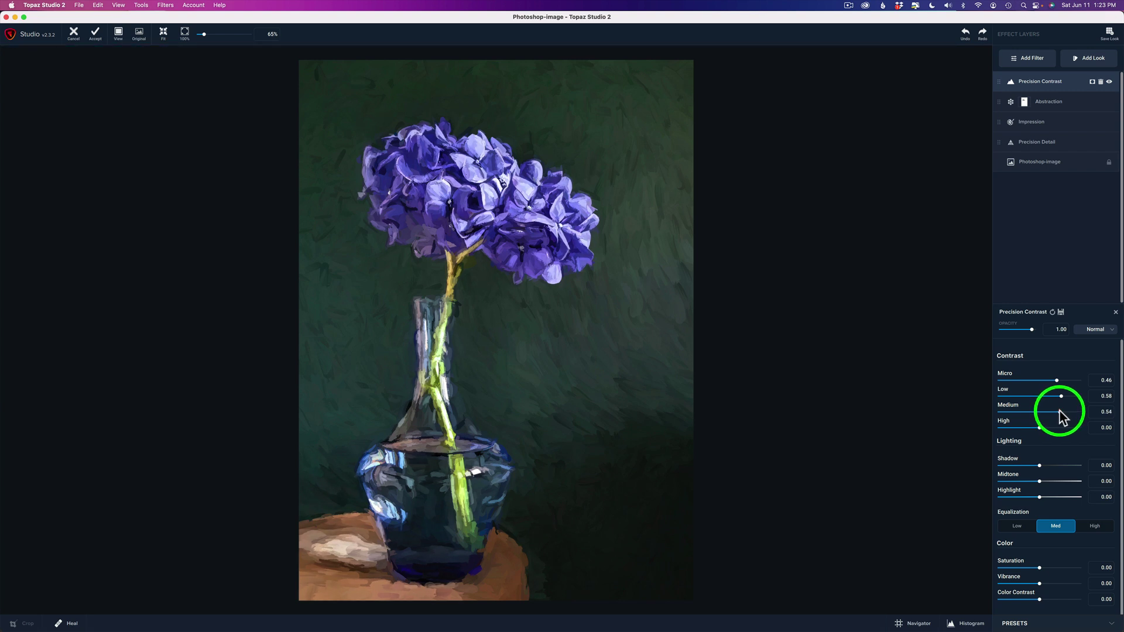
{"action": "left_click_drag", "start_coordinate": [1039, 428], "coordinate": [1030, 429]}
{"action": "left_click", "coordinate": [1030, 429]}
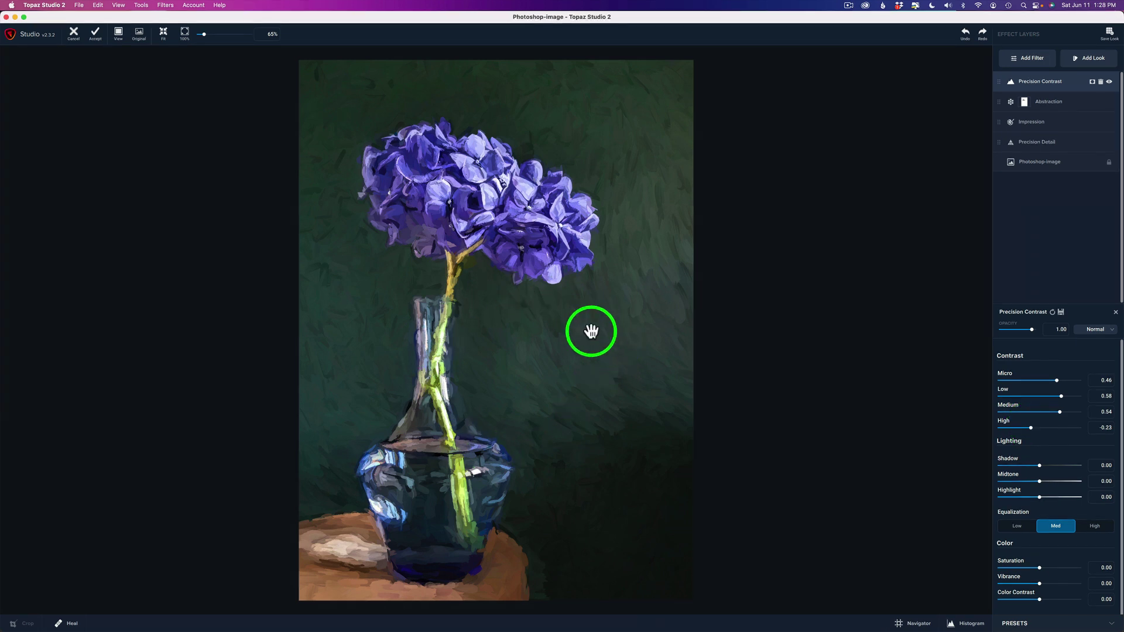
Step: Add a mask to the Precision Contrast layer and invert it to all black
{"action": "left_click", "coordinate": [557, 361]}
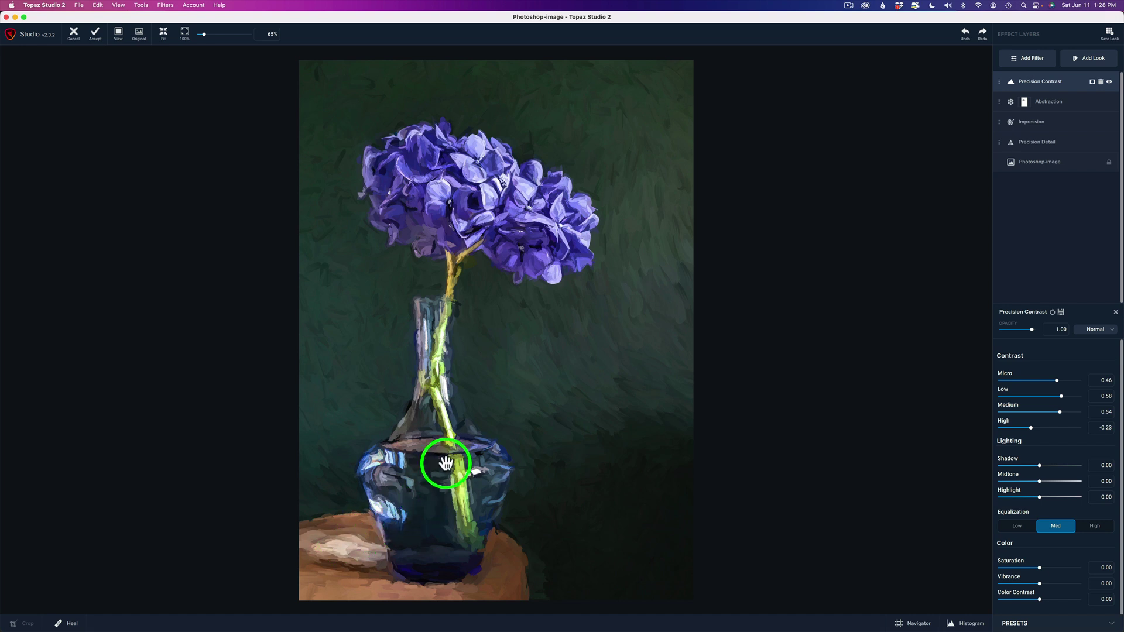
{"action": "left_click", "coordinate": [1092, 83]}
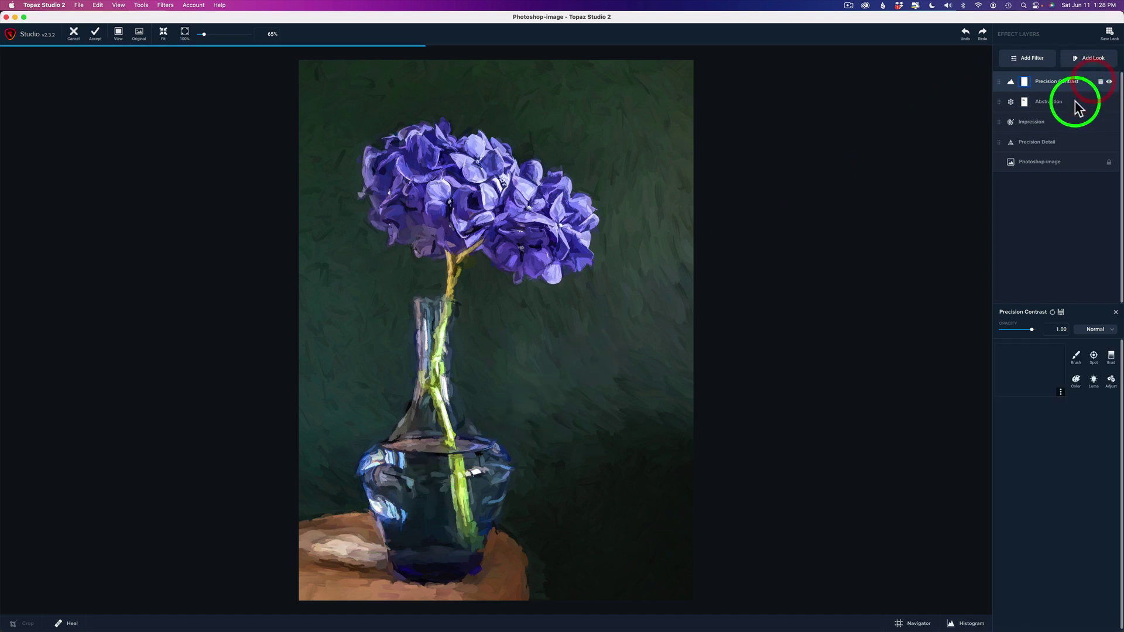
{"action": "left_click", "coordinate": [1061, 391]}
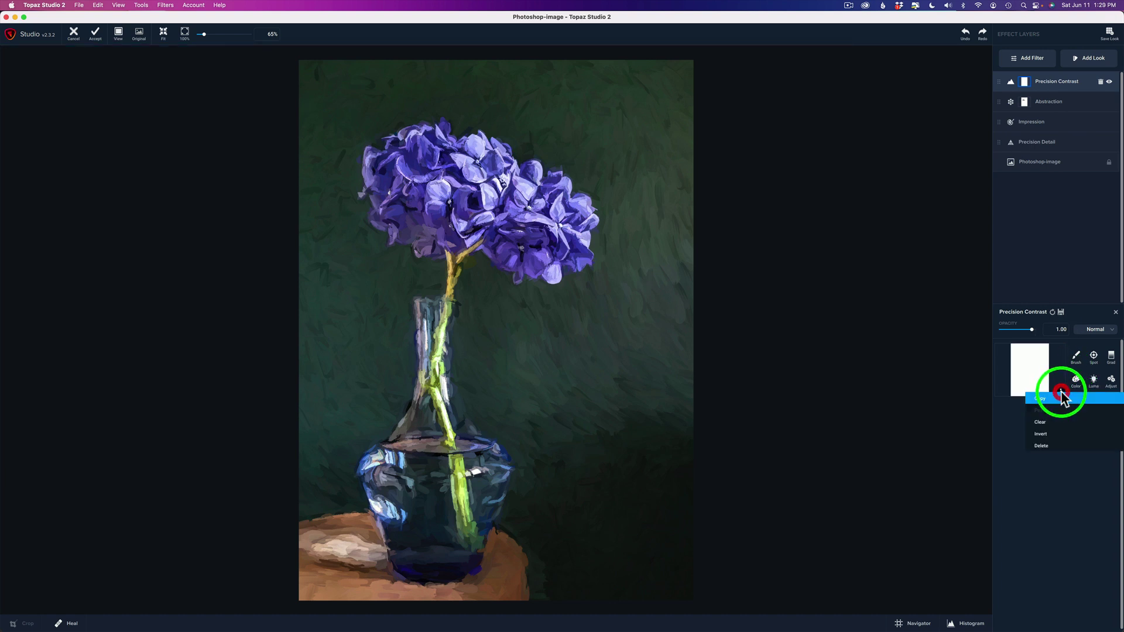
{"action": "left_click", "coordinate": [1048, 433]}
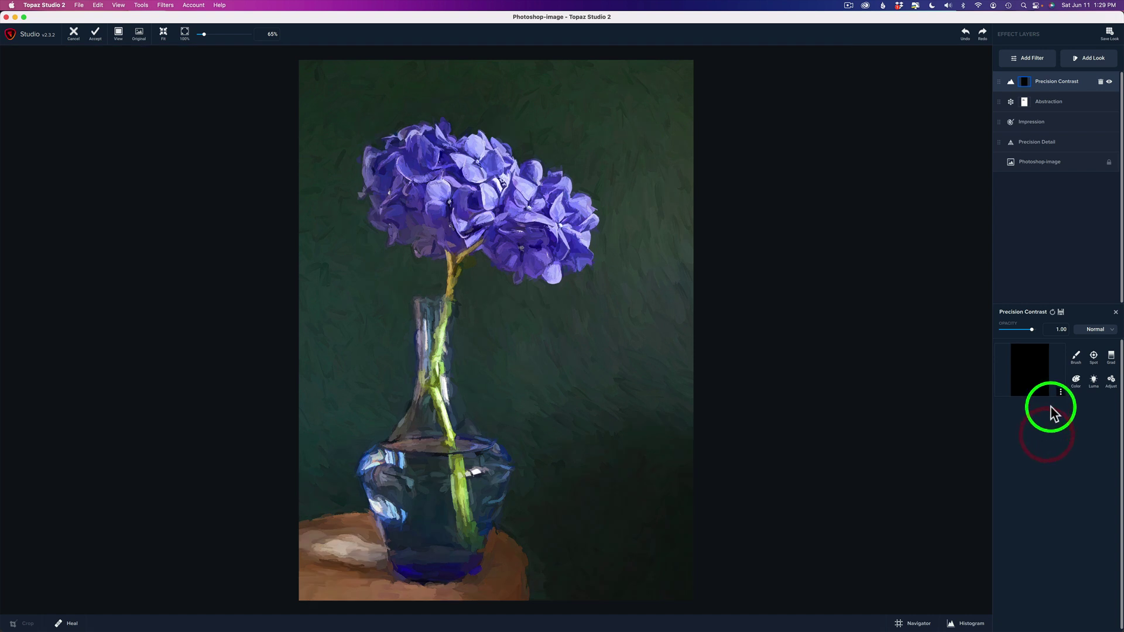
Step: Set up the mask brush at Transparency 1.00 with radius reduced to 0.19
{"action": "left_click", "coordinate": [1077, 358]}
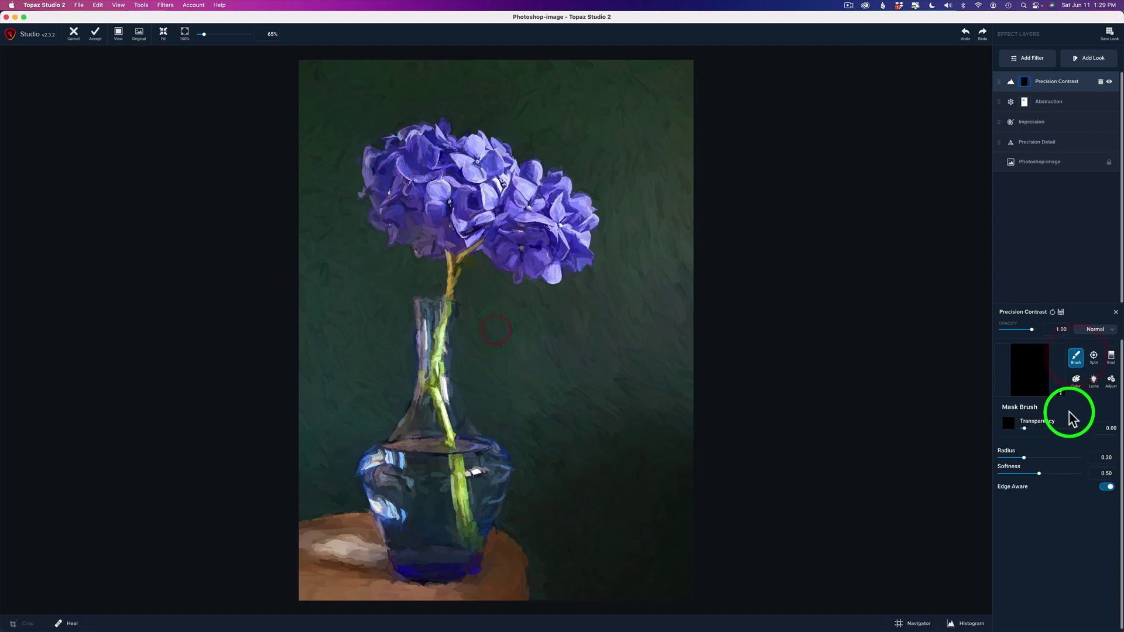
{"action": "left_click_drag", "start_coordinate": [1024, 428], "coordinate": [1084, 426]}
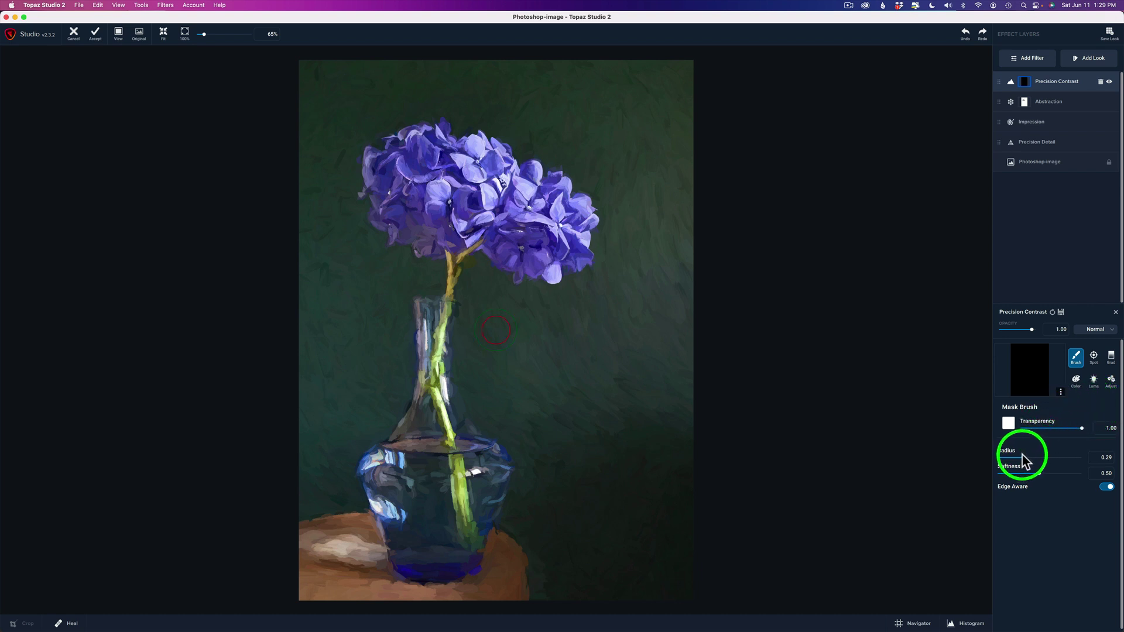
{"action": "left_click_drag", "start_coordinate": [1020, 457], "coordinate": [1015, 457]}
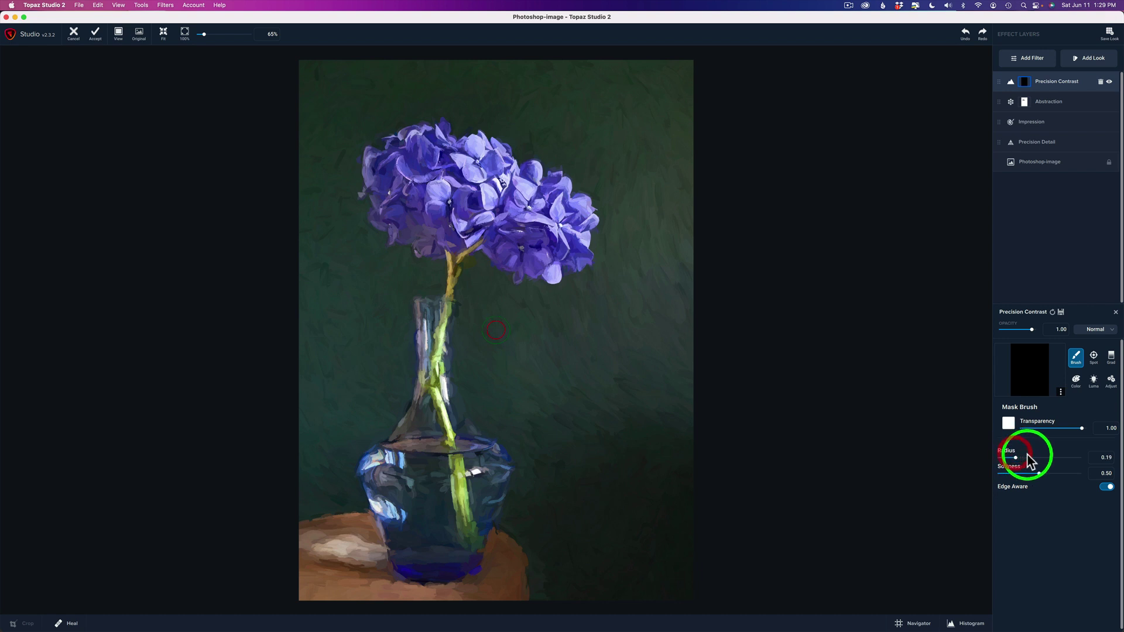
Step: With Edge Aware on, paint Precision Contrast onto the blossoms, stem, vase and lower-left table
{"action": "left_click", "coordinate": [1107, 487]}
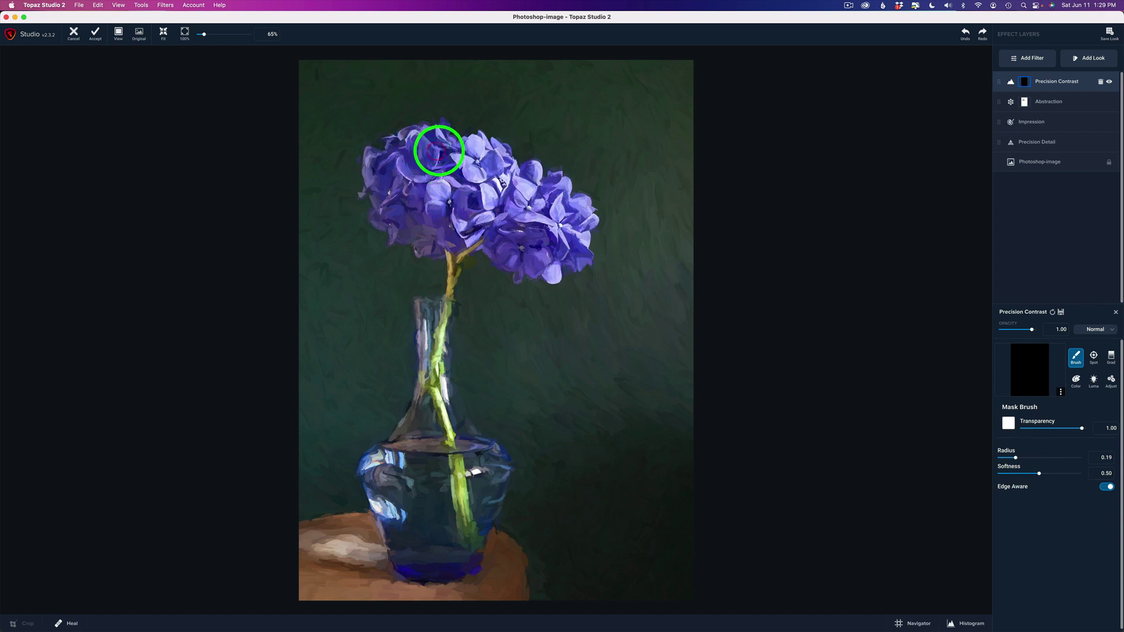
{"action": "mouse_move", "coordinate": [438, 143]}
{"action": "left_mouse_down"}
{"action": "mouse_move", "coordinate": [429, 133]}
{"action": "mouse_move", "coordinate": [419, 151]}
{"action": "mouse_move", "coordinate": [389, 158]}
{"action": "mouse_move", "coordinate": [388, 191]}
{"action": "mouse_move", "coordinate": [416, 214]}
{"action": "mouse_move", "coordinate": [446, 156]}
{"action": "mouse_move", "coordinate": [475, 165]}
{"action": "mouse_move", "coordinate": [441, 200]}
{"action": "mouse_move", "coordinate": [442, 233]}
{"action": "mouse_move", "coordinate": [492, 160]}
{"action": "mouse_move", "coordinate": [567, 186]}
{"action": "mouse_move", "coordinate": [590, 230]}
{"action": "mouse_move", "coordinate": [564, 263]}
{"action": "mouse_move", "coordinate": [504, 253]}
{"action": "mouse_move", "coordinate": [552, 253]}
{"action": "mouse_move", "coordinate": [541, 214]}
{"action": "mouse_move", "coordinate": [514, 191]}
{"action": "mouse_move", "coordinate": [572, 218]}
{"action": "mouse_move", "coordinate": [529, 266]}
{"action": "mouse_move", "coordinate": [525, 256]}
{"action": "mouse_move", "coordinate": [566, 241]}
{"action": "mouse_move", "coordinate": [547, 258]}
{"action": "left_mouse_up"}
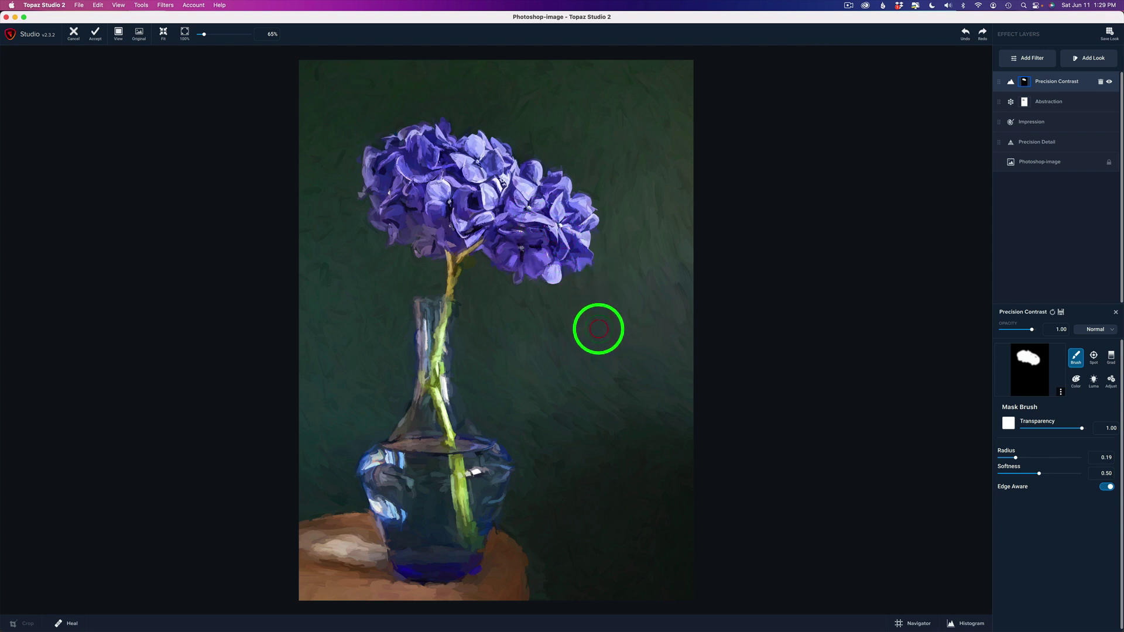
{"action": "mouse_move", "coordinate": [447, 311]}
{"action": "left_mouse_down"}
{"action": "mouse_move", "coordinate": [447, 410]}
{"action": "mouse_move", "coordinate": [465, 442]}
{"action": "mouse_move", "coordinate": [447, 389]}
{"action": "mouse_move", "coordinate": [492, 463]}
{"action": "left_mouse_up"}
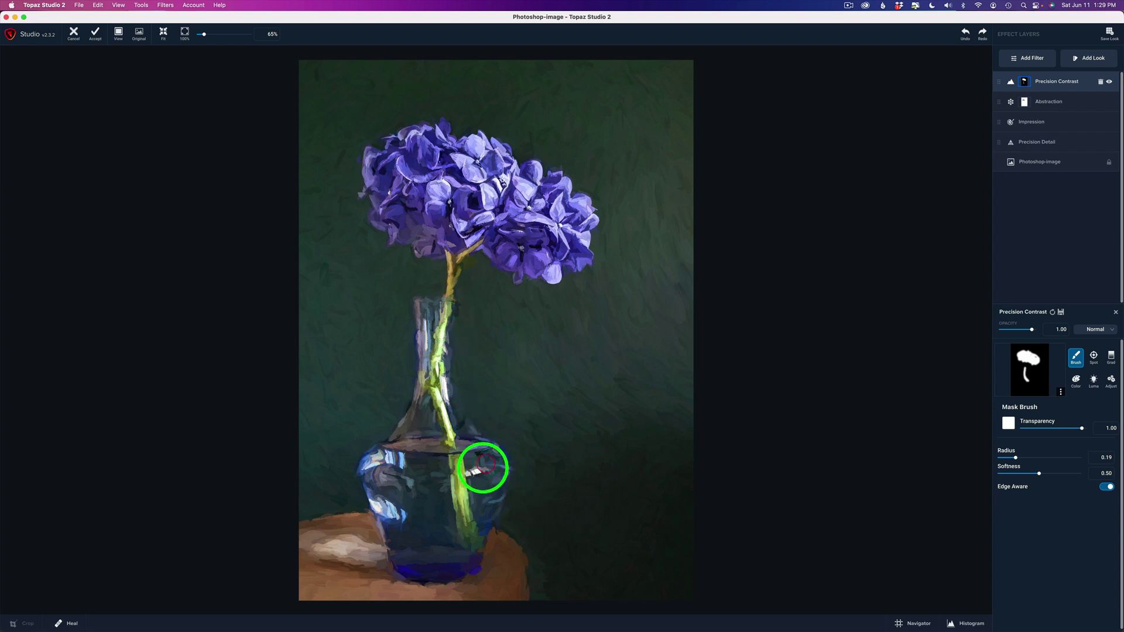
{"action": "mouse_move", "coordinate": [476, 475]}
{"action": "left_mouse_down"}
{"action": "mouse_move", "coordinate": [472, 463]}
{"action": "mouse_move", "coordinate": [494, 489]}
{"action": "mouse_move", "coordinate": [474, 542]}
{"action": "mouse_move", "coordinate": [469, 502]}
{"action": "mouse_move", "coordinate": [489, 454]}
{"action": "mouse_move", "coordinate": [484, 519]}
{"action": "mouse_move", "coordinate": [421, 569]}
{"action": "mouse_move", "coordinate": [454, 557]}
{"action": "mouse_move", "coordinate": [399, 556]}
{"action": "mouse_move", "coordinate": [413, 570]}
{"action": "mouse_move", "coordinate": [457, 563]}
{"action": "left_mouse_up"}
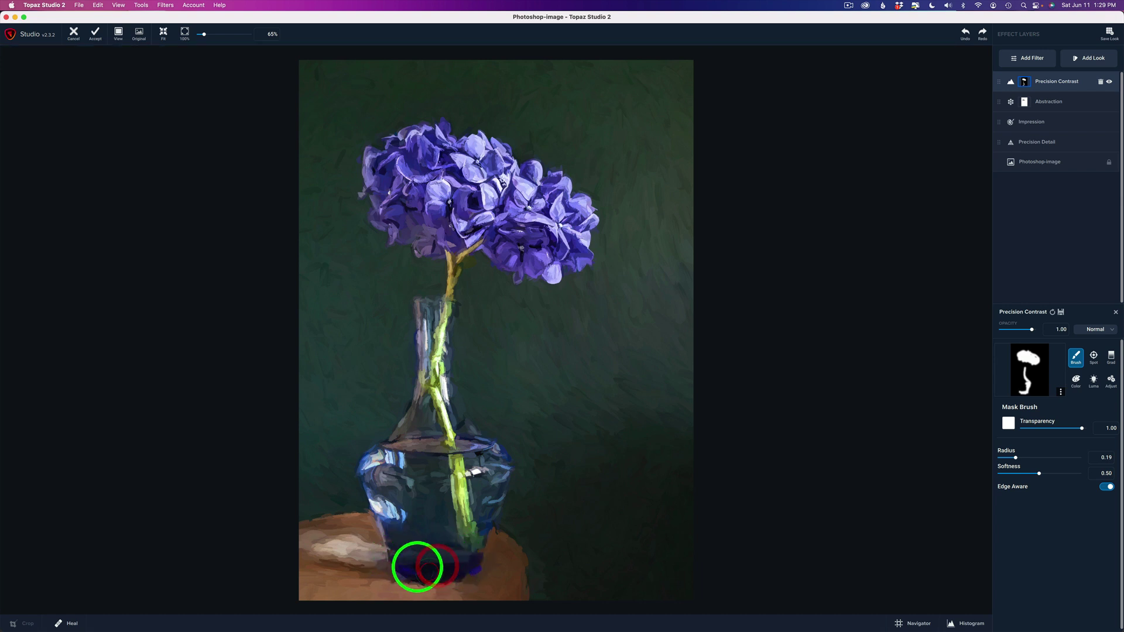
{"action": "mouse_move", "coordinate": [393, 462]}
{"action": "left_mouse_down"}
{"action": "mouse_move", "coordinate": [374, 490]}
{"action": "mouse_move", "coordinate": [386, 502]}
{"action": "mouse_move", "coordinate": [440, 476]}
{"action": "mouse_move", "coordinate": [409, 479]}
{"action": "mouse_move", "coordinate": [445, 466]}
{"action": "mouse_move", "coordinate": [407, 465]}
{"action": "mouse_move", "coordinate": [456, 461]}
{"action": "mouse_move", "coordinate": [403, 476]}
{"action": "mouse_move", "coordinate": [435, 444]}
{"action": "mouse_move", "coordinate": [471, 439]}
{"action": "left_mouse_up"}
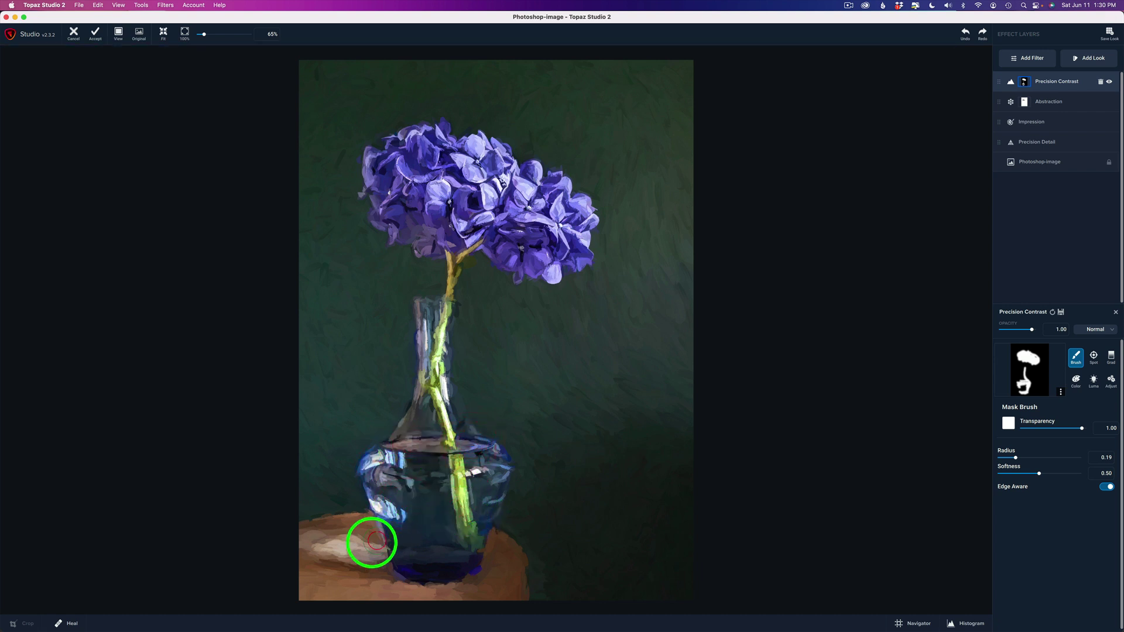
{"action": "mouse_move", "coordinate": [386, 546]}
{"action": "left_mouse_down"}
{"action": "mouse_move", "coordinate": [311, 549]}
{"action": "mouse_move", "coordinate": [338, 563]}
{"action": "mouse_move", "coordinate": [392, 570]}
{"action": "mouse_move", "coordinate": [297, 546]}
{"action": "mouse_move", "coordinate": [377, 539]}
{"action": "mouse_move", "coordinate": [297, 535]}
{"action": "mouse_move", "coordinate": [317, 557]}
{"action": "mouse_move", "coordinate": [358, 566]}
{"action": "mouse_move", "coordinate": [303, 565]}
{"action": "mouse_move", "coordinate": [388, 562]}
{"action": "left_mouse_up"}
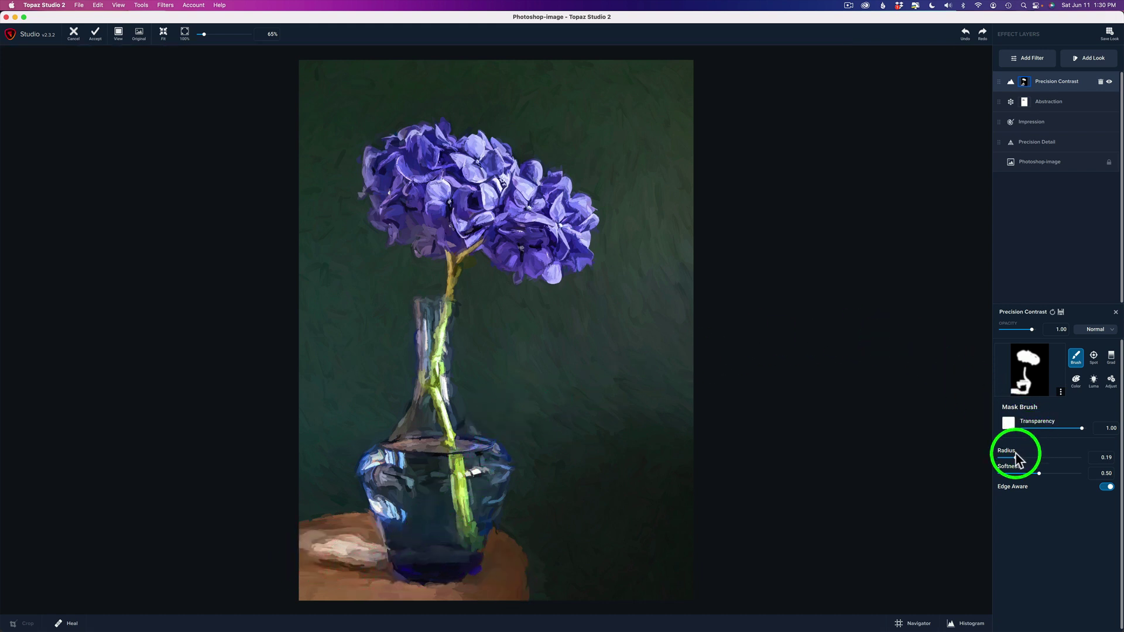
Step: Paint along the stem with a 0.08 radius brush, then toggle Precision Contrast to compare
{"action": "left_click_drag", "start_coordinate": [1007, 458], "coordinate": [1007, 458]}
{"action": "mouse_move", "coordinate": [450, 254]}
{"action": "left_mouse_down"}
{"action": "mouse_move", "coordinate": [446, 310]}
{"action": "mouse_move", "coordinate": [460, 254]}
{"action": "mouse_move", "coordinate": [481, 240]}
{"action": "left_mouse_up"}
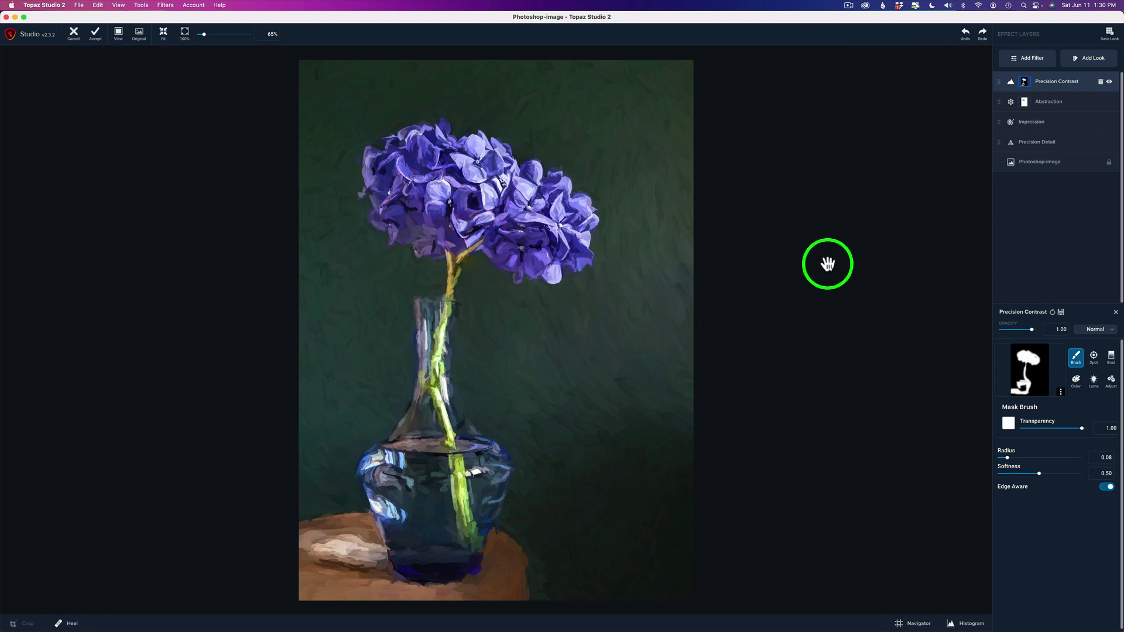
{"action": "left_click", "coordinate": [1109, 84]}
{"action": "left_click", "coordinate": [1109, 84]}
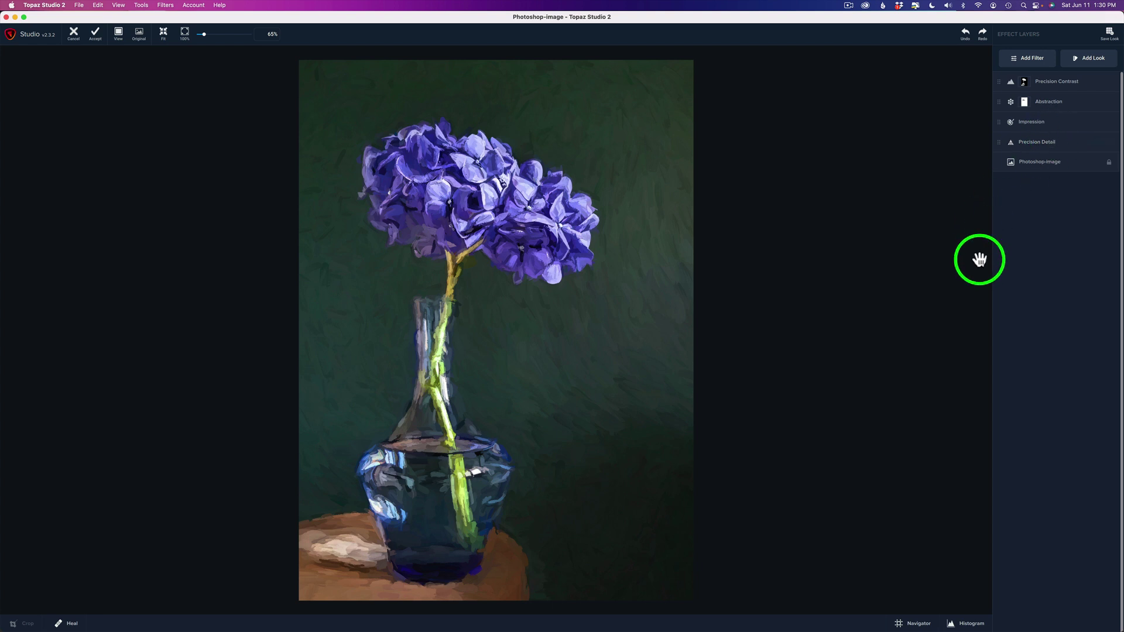
Step: Add a mask to the Impression layer with a partly transparent, smaller mask brush
{"action": "left_click", "coordinate": [1048, 127]}
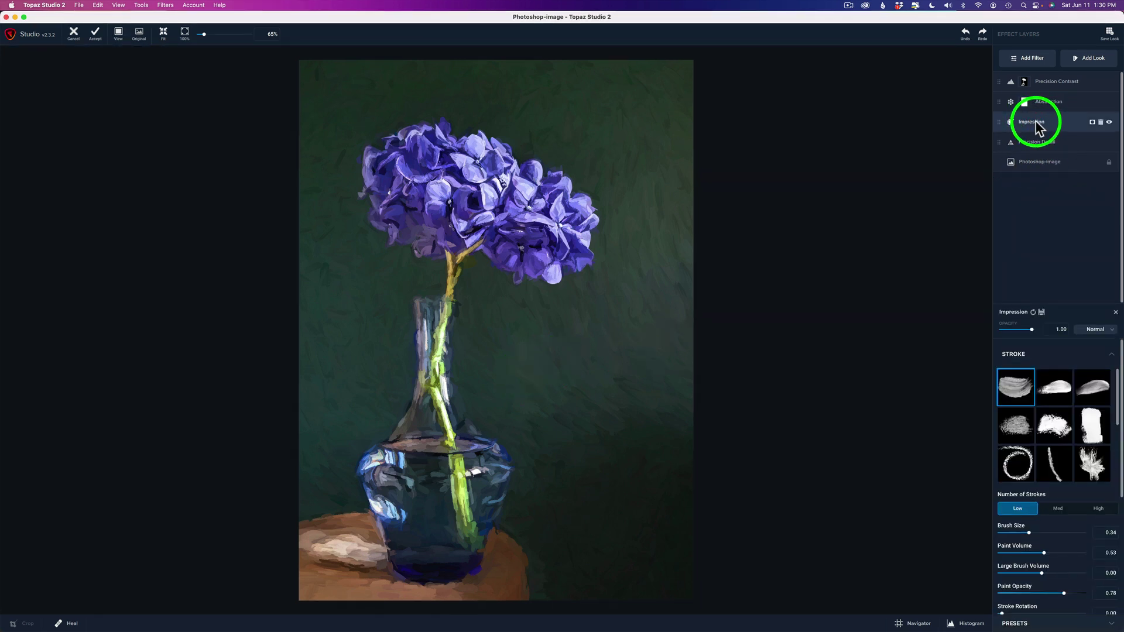
{"action": "left_click", "coordinate": [1092, 123]}
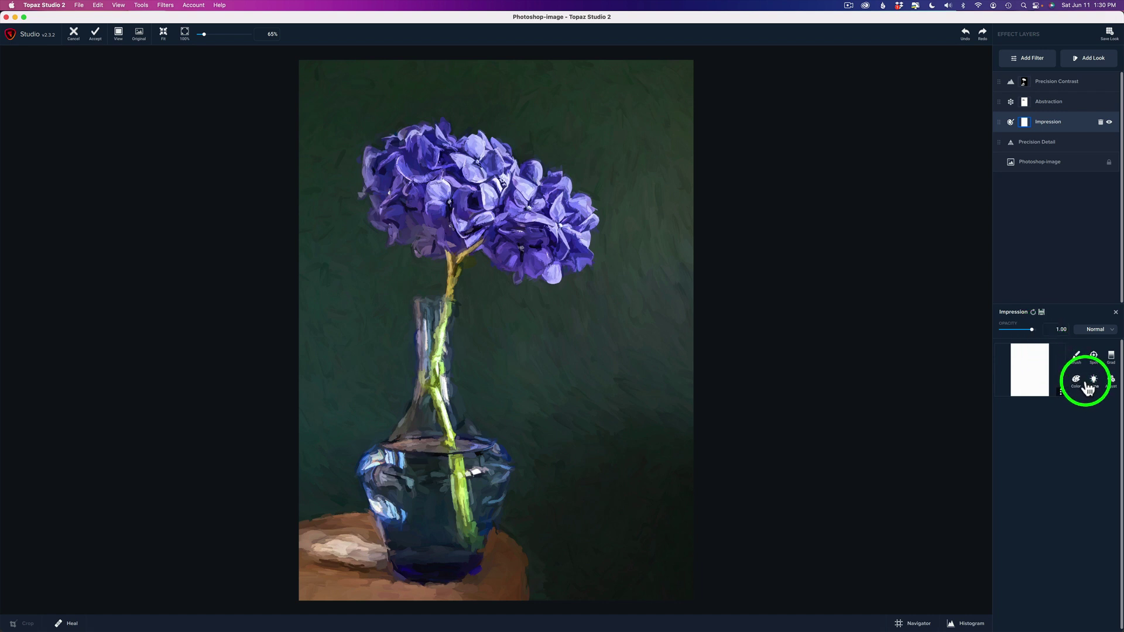
{"action": "left_click", "coordinate": [1078, 359]}
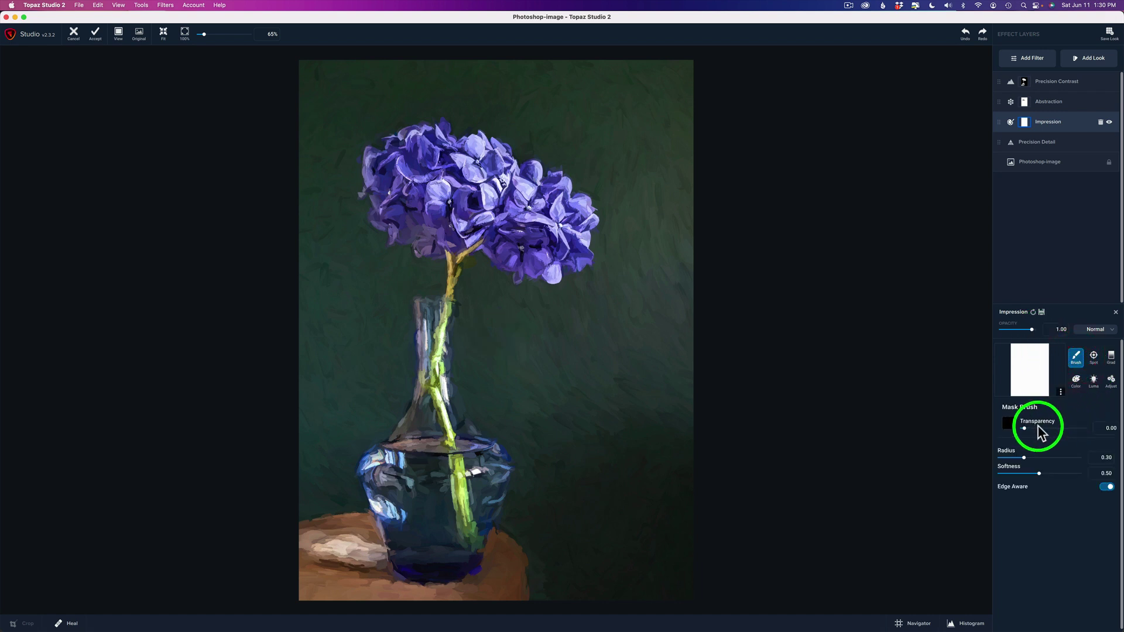
{"action": "left_click_drag", "start_coordinate": [1025, 428], "coordinate": [1046, 426]}
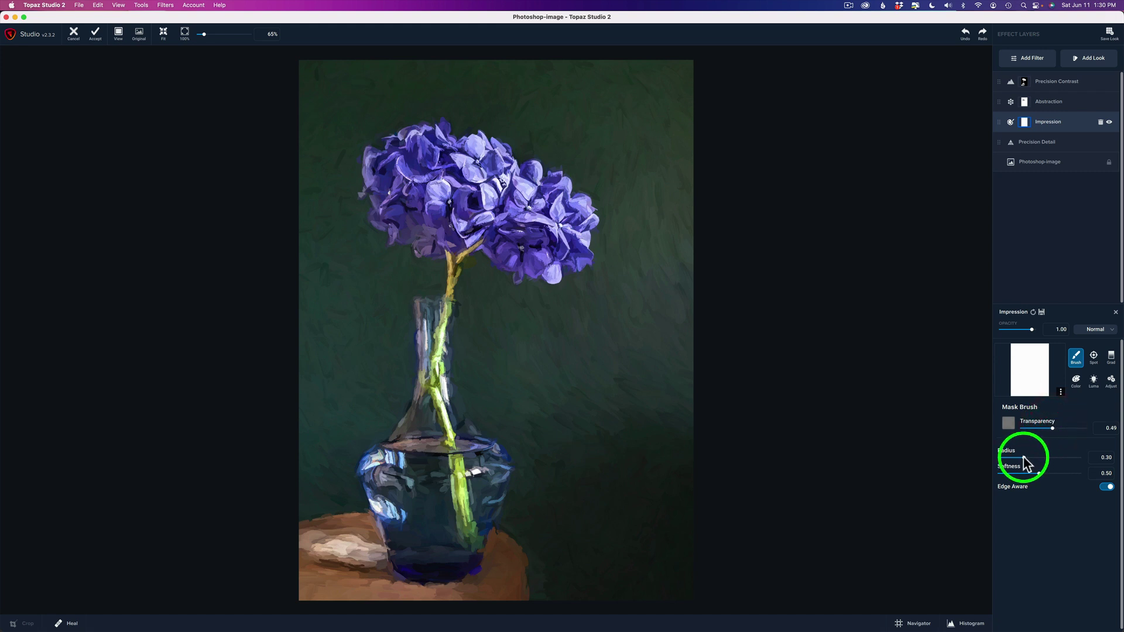
{"action": "left_click_drag", "start_coordinate": [1024, 456], "coordinate": [1005, 457]}
Step: Mask Impression along the stem inside the vase neck, finishing at full brush strength
{"action": "mouse_move", "coordinate": [450, 319]}
{"action": "left_mouse_down"}
{"action": "mouse_move", "coordinate": [454, 306]}
{"action": "mouse_move", "coordinate": [448, 350]}
{"action": "mouse_move", "coordinate": [469, 416]}
{"action": "mouse_move", "coordinate": [501, 451]}
{"action": "left_mouse_up"}
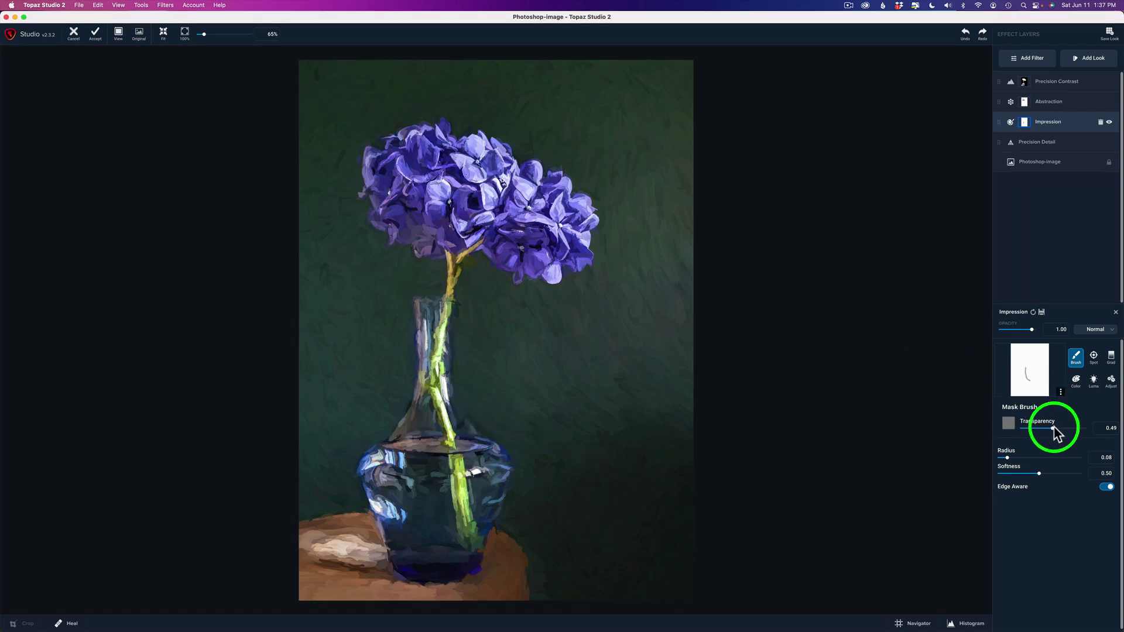
{"action": "left_click_drag", "start_coordinate": [1050, 428], "coordinate": [1092, 427]}
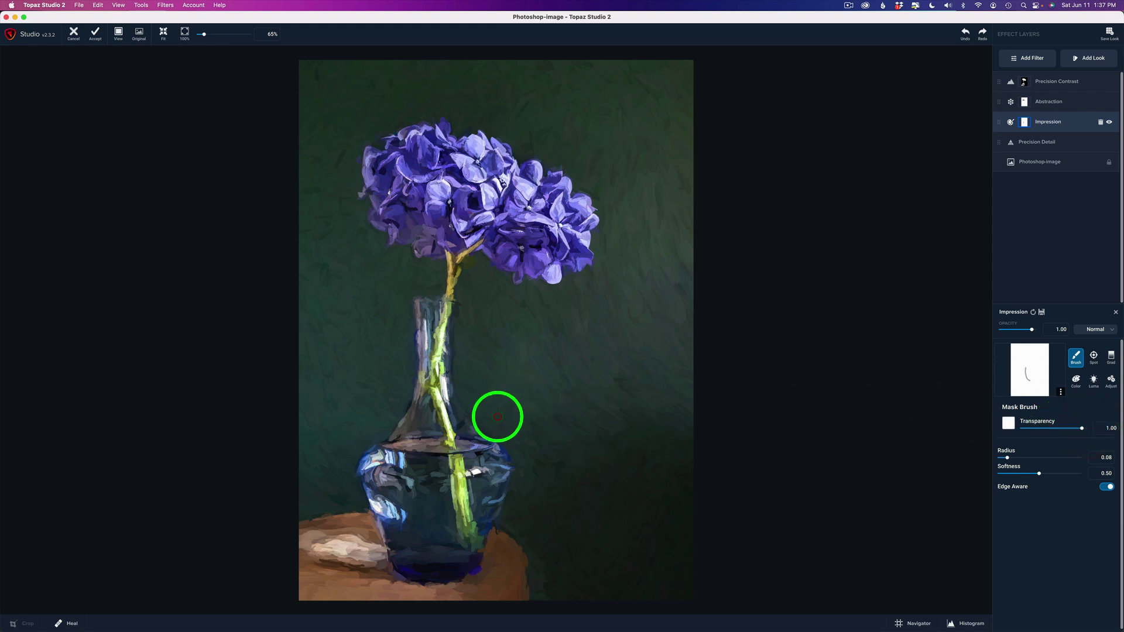
{"action": "left_click_drag", "start_coordinate": [476, 415], "coordinate": [512, 441]}
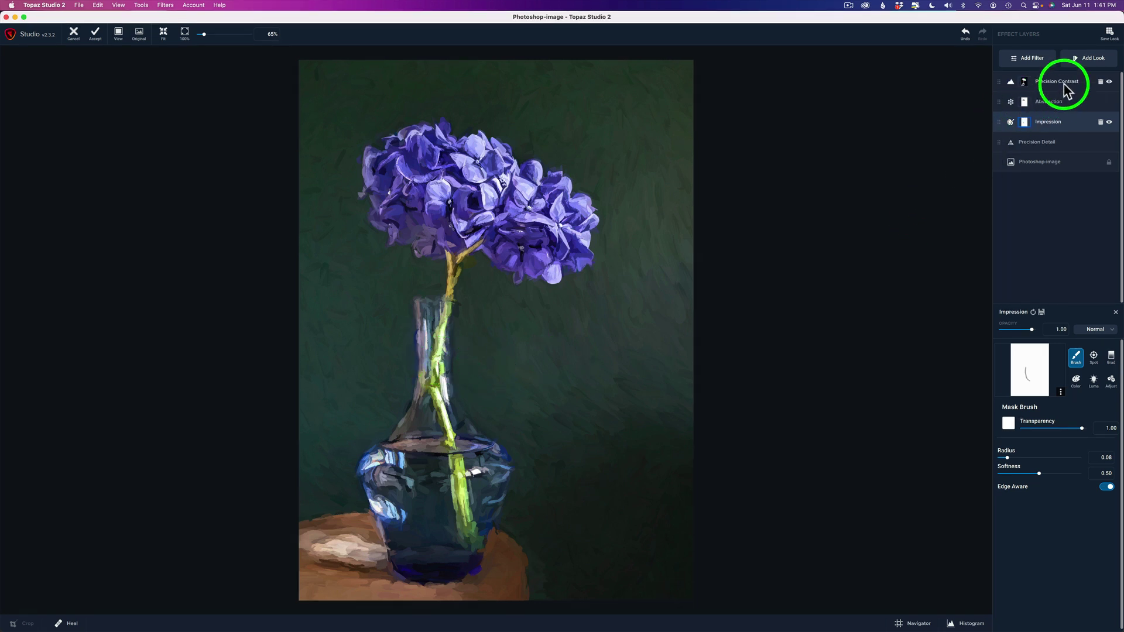
Step: Lower Precision Contrast opacity to 0.89 and toggle it off and on to compare
{"action": "left_click", "coordinate": [1065, 82]}
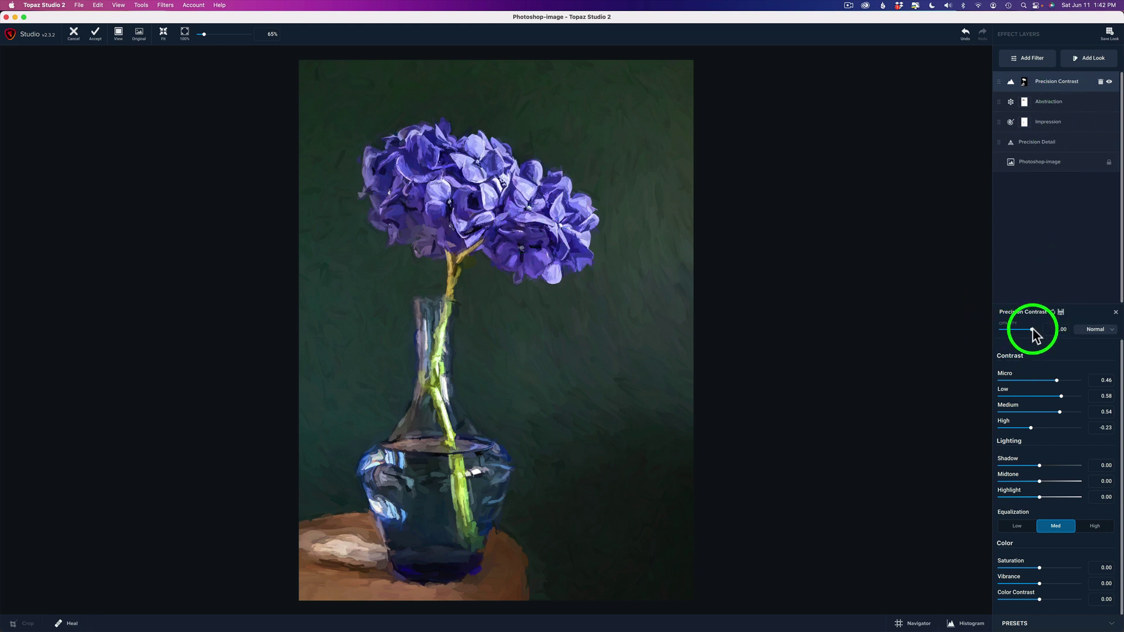
{"action": "left_click_drag", "start_coordinate": [1032, 330], "coordinate": [1028, 327]}
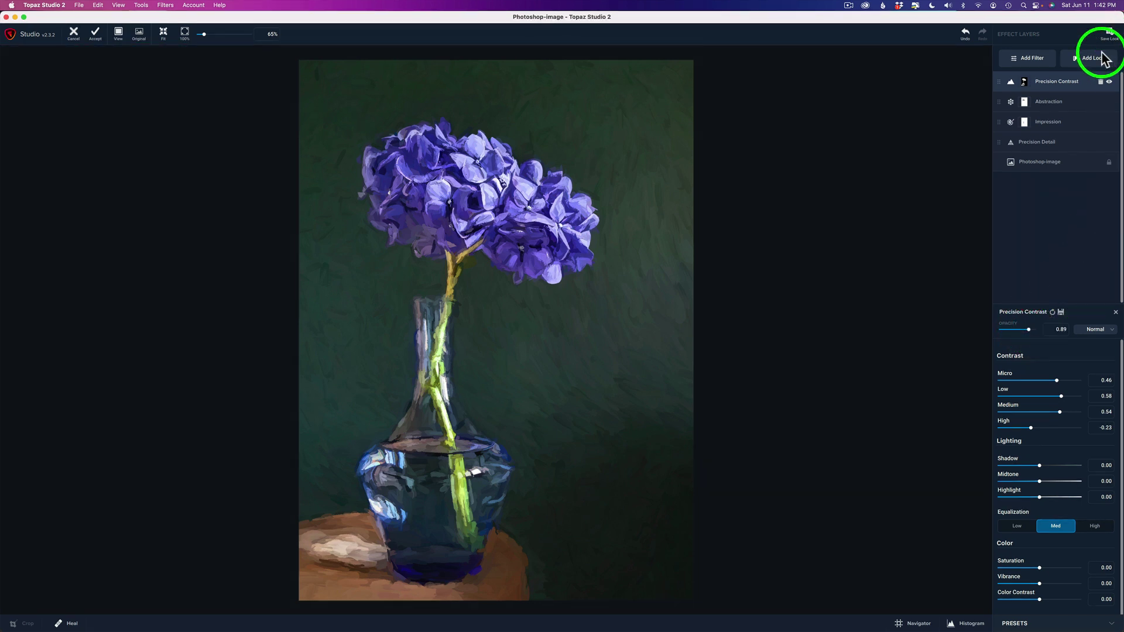
{"action": "left_click", "coordinate": [1109, 83]}
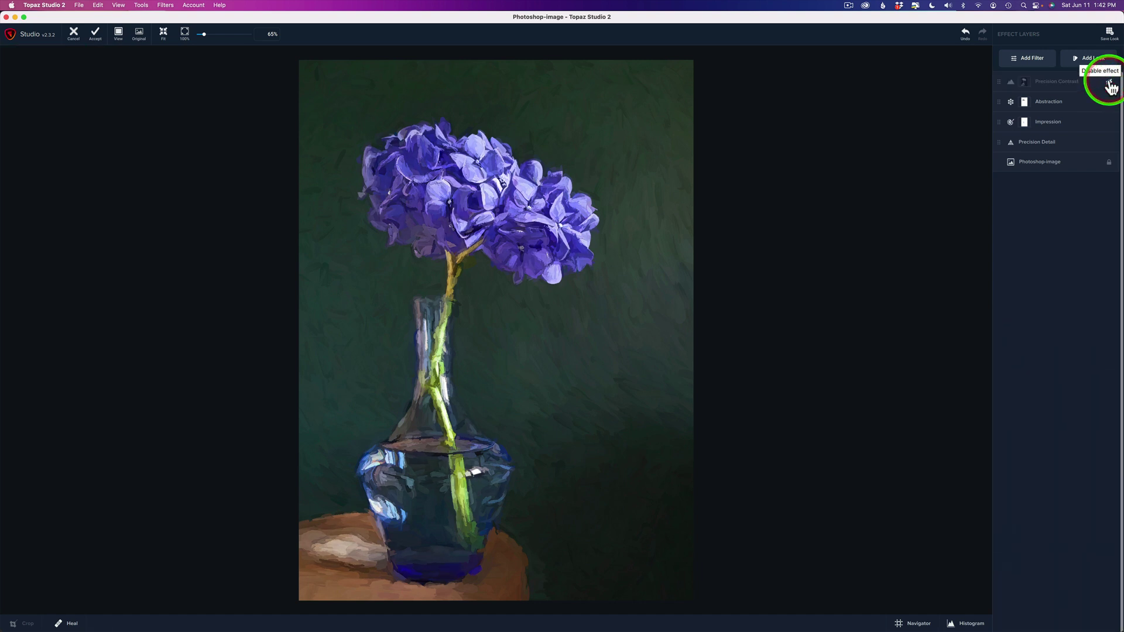
{"action": "left_click", "coordinate": [1109, 83]}
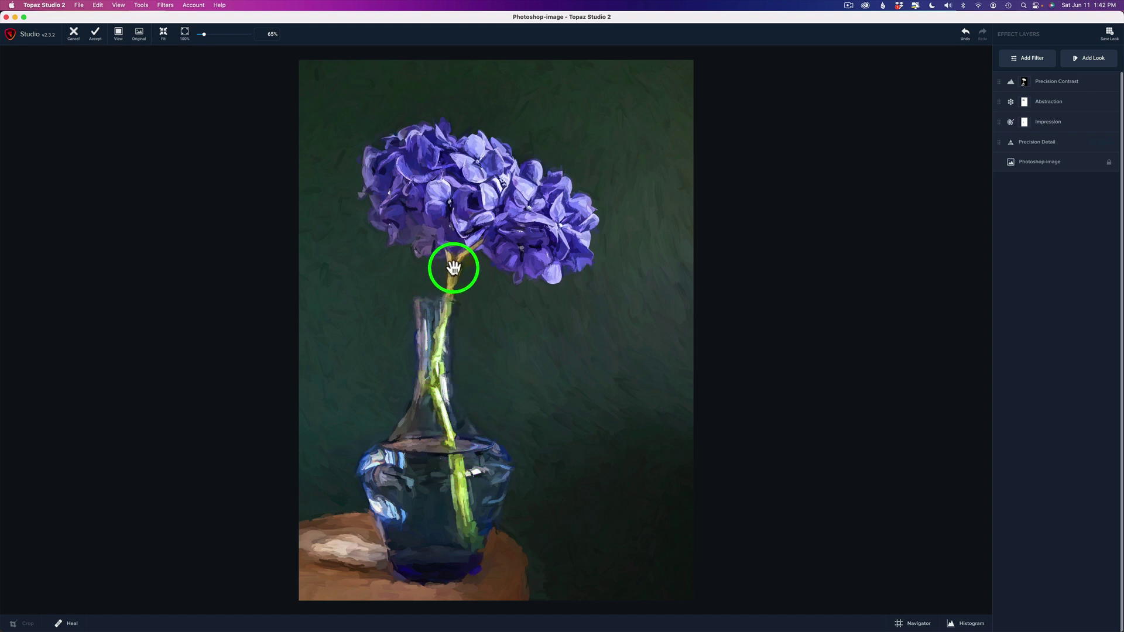
Step: Add an HSL Color Tuning effect with Yellow Hue raised to 0.43
{"action": "left_click", "coordinate": [1021, 56]}
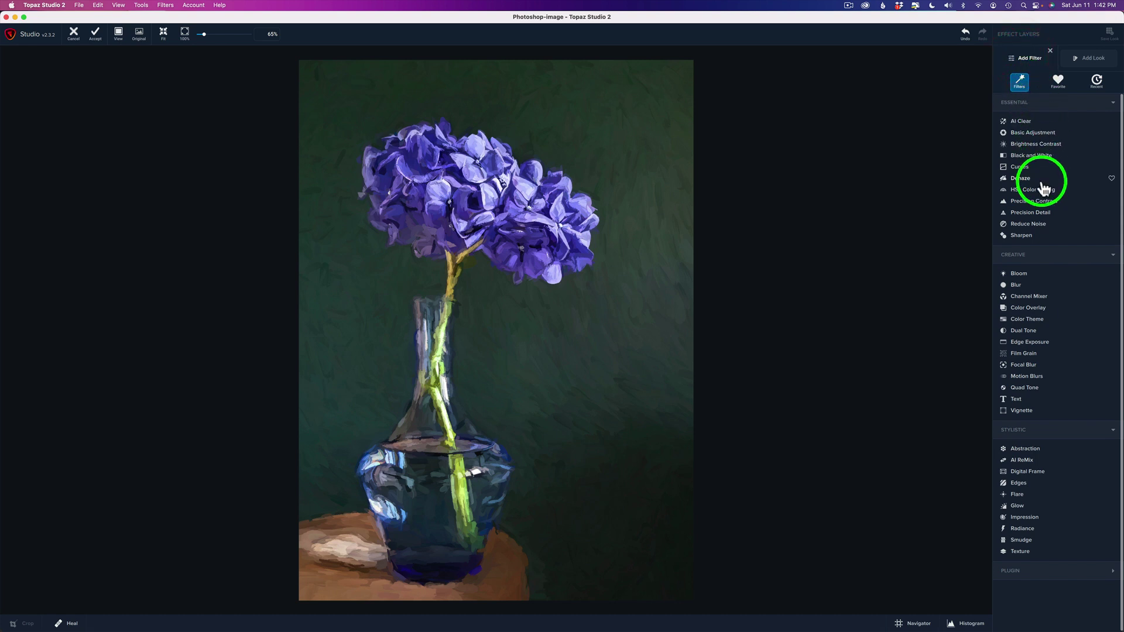
{"action": "left_click", "coordinate": [1038, 192]}
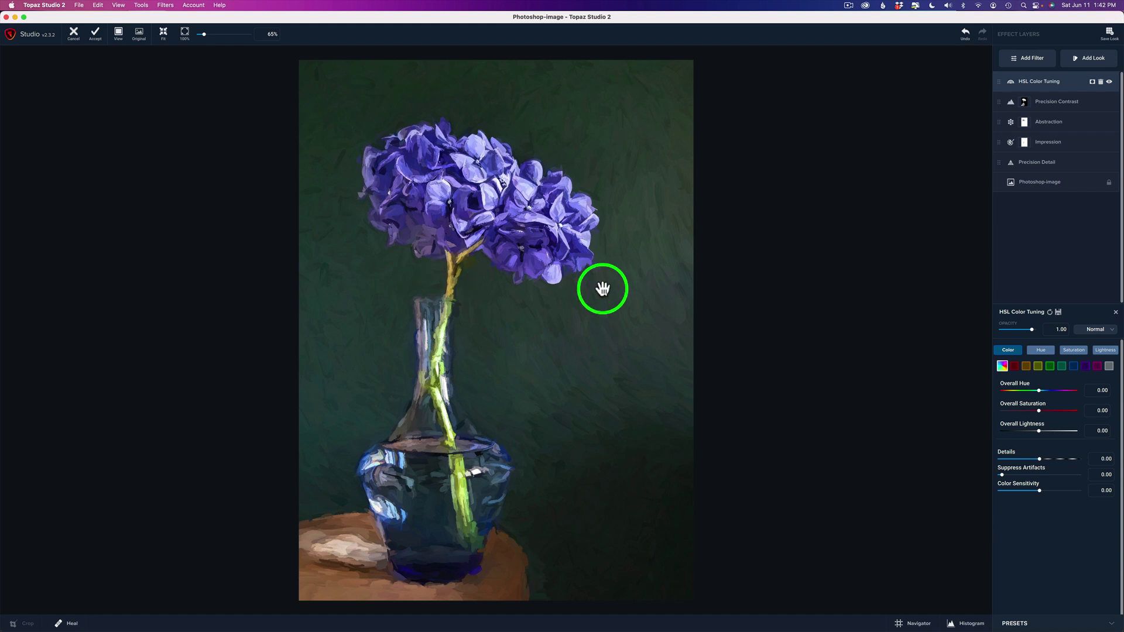
{"action": "left_click", "coordinate": [1037, 366]}
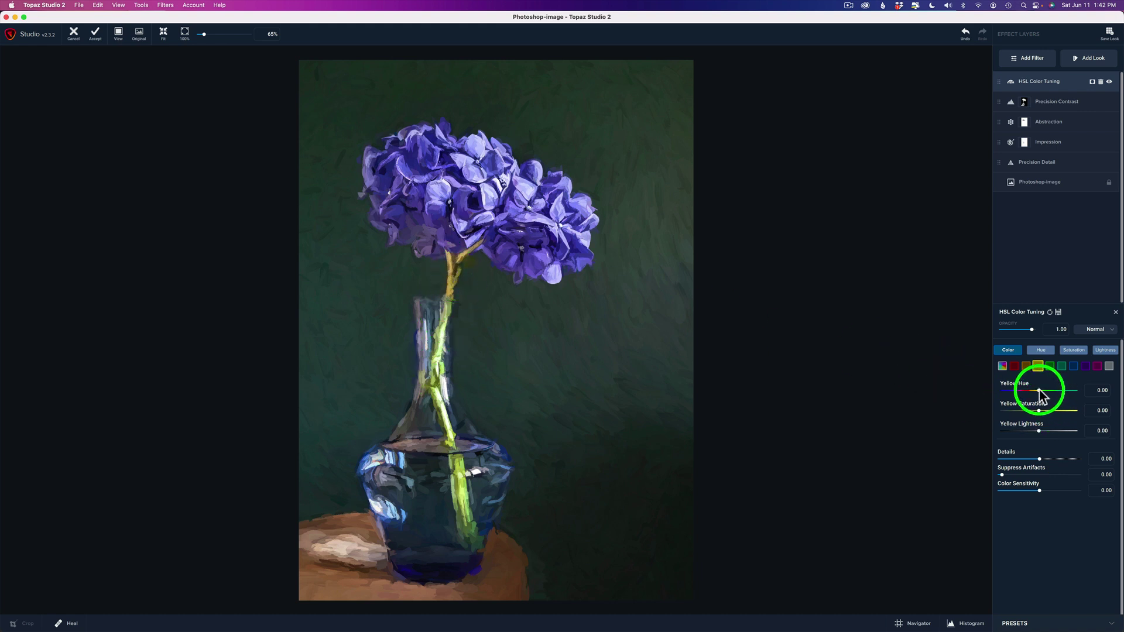
{"action": "left_click_drag", "start_coordinate": [1039, 390], "coordinate": [1053, 391]}
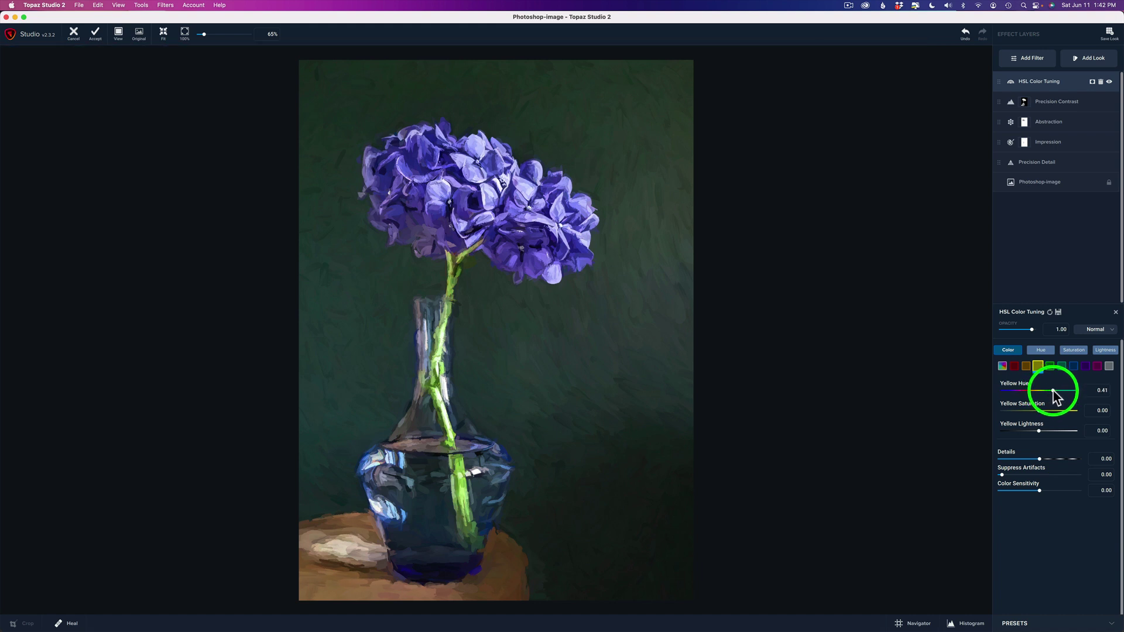
{"action": "left_click_drag", "start_coordinate": [1052, 390], "coordinate": [1052, 390]}
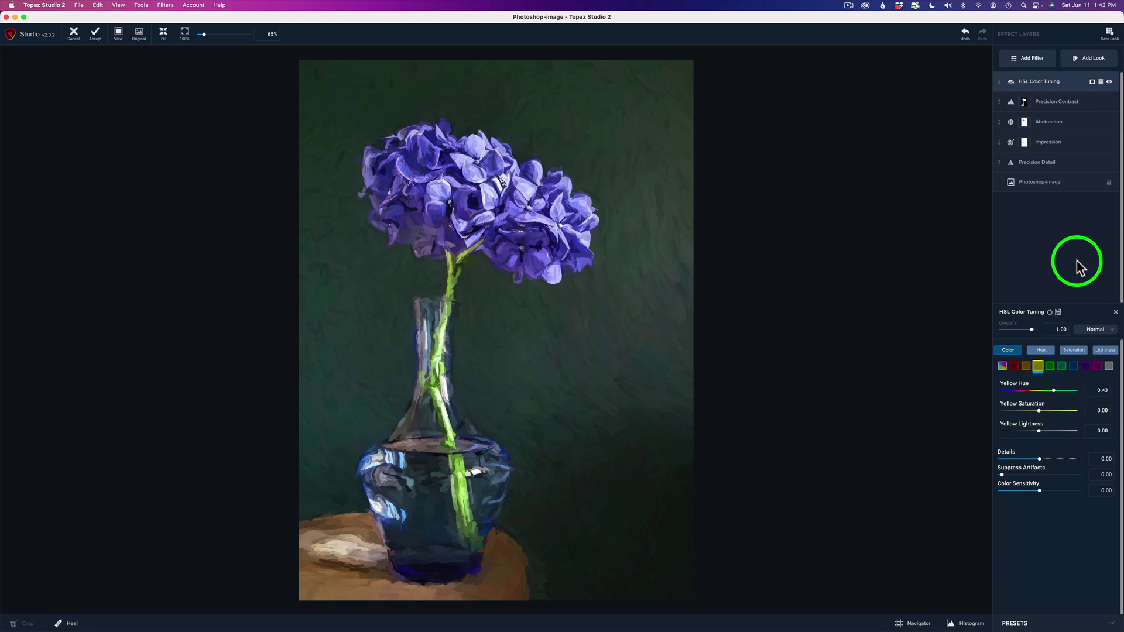
Step: Give the HSL Color Tuning layer an inverted, all-black mask
{"action": "left_click", "coordinate": [1092, 82]}
{"action": "right_click", "coordinate": [1061, 391]}
{"action": "left_click", "coordinate": [1047, 434]}
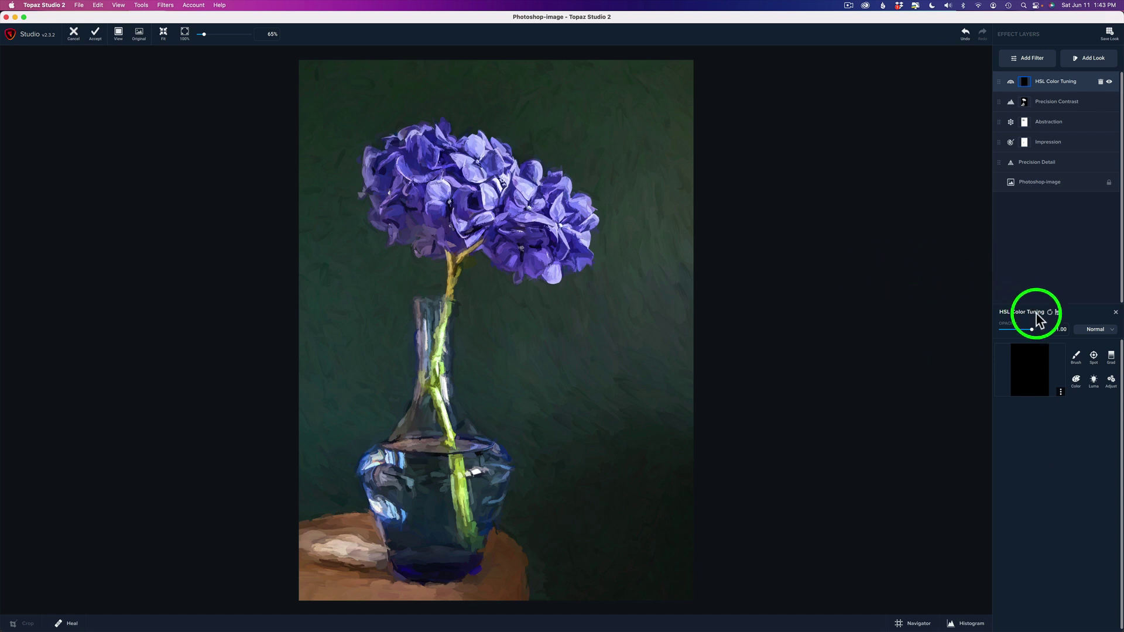
Step: Paint the HSL mask onto the upper stem using a Transparency 1.00, radius 0.07 brush
{"action": "left_click", "coordinate": [1075, 357]}
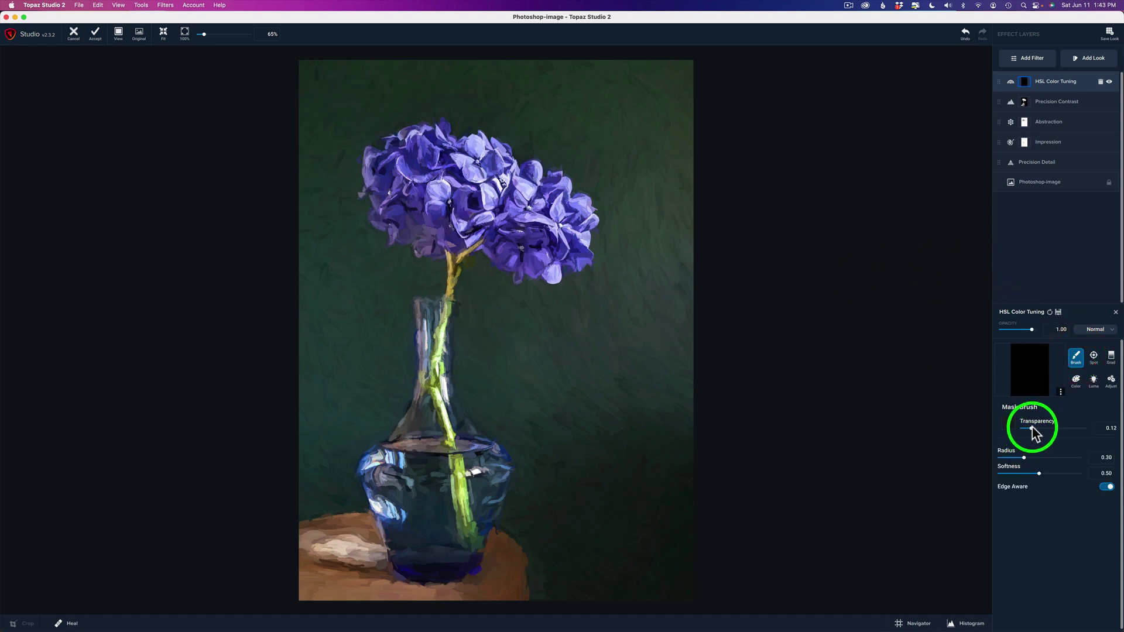
{"action": "left_click_drag", "start_coordinate": [1055, 429], "coordinate": [1096, 436]}
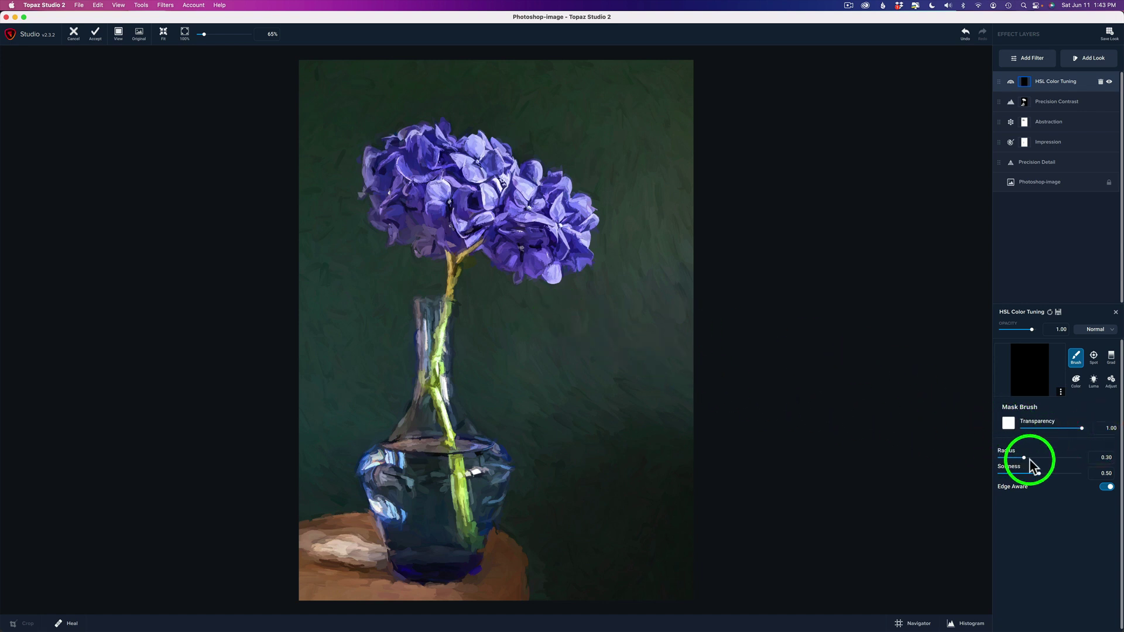
{"action": "left_click_drag", "start_coordinate": [1023, 457], "coordinate": [1006, 455]}
{"action": "mouse_move", "coordinate": [484, 248]}
{"action": "left_mouse_down"}
{"action": "mouse_move", "coordinate": [452, 270]}
{"action": "mouse_move", "coordinate": [449, 255]}
{"action": "mouse_move", "coordinate": [446, 304]}
{"action": "mouse_move", "coordinate": [460, 261]}
{"action": "mouse_move", "coordinate": [439, 240]}
{"action": "left_mouse_up"}
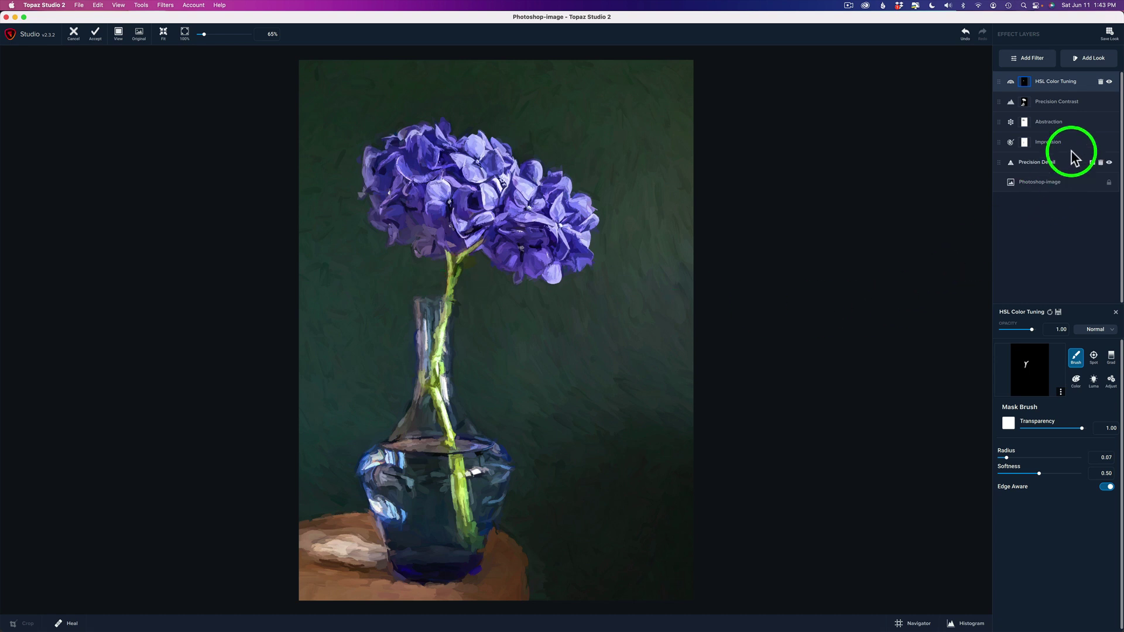
{"action": "left_click", "coordinate": [1066, 84]}
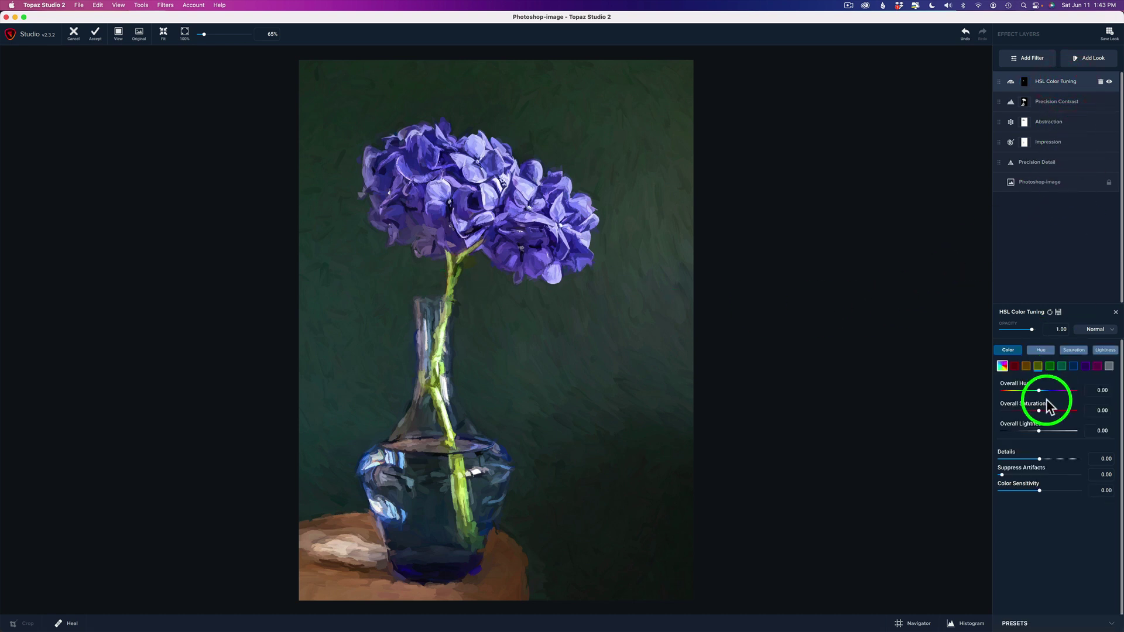
Step: Lower the HSL Yellow Saturation to -0.23 and close the HSL Color Tuning panel
{"action": "left_click", "coordinate": [1038, 367]}
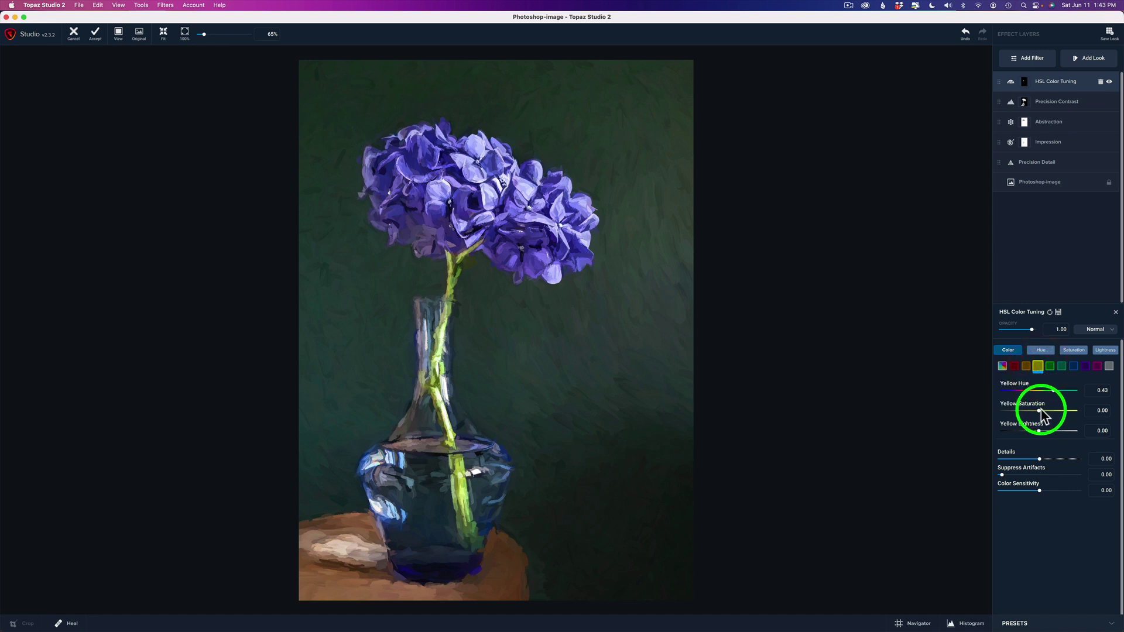
{"action": "left_click_drag", "start_coordinate": [1040, 411], "coordinate": [1053, 391]}
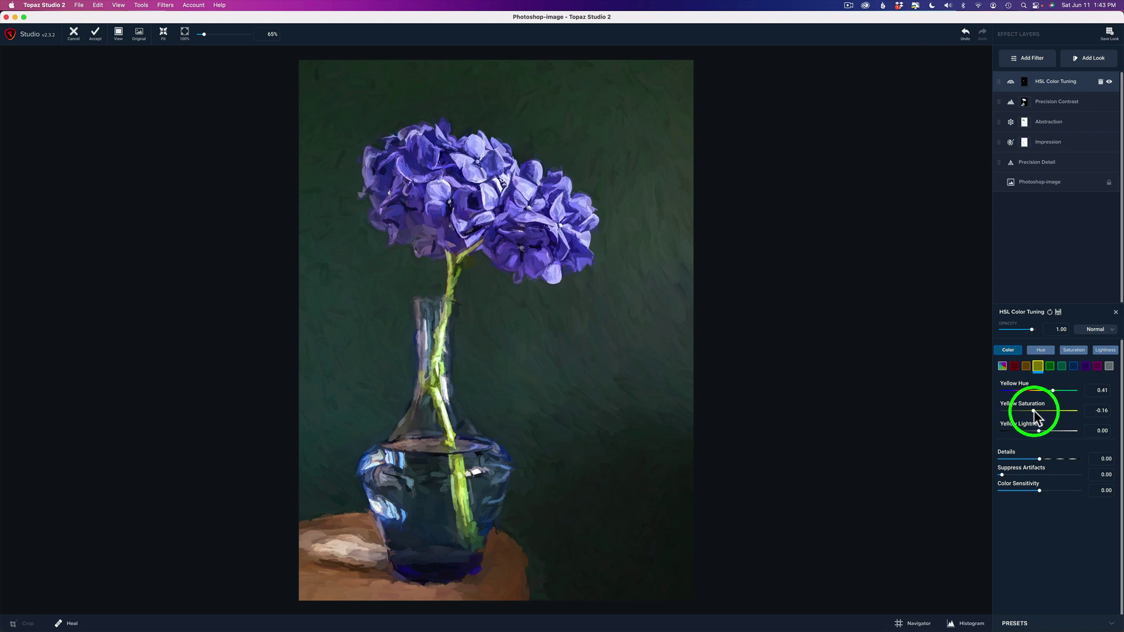
{"action": "left_click_drag", "start_coordinate": [1033, 409], "coordinate": [1030, 408]}
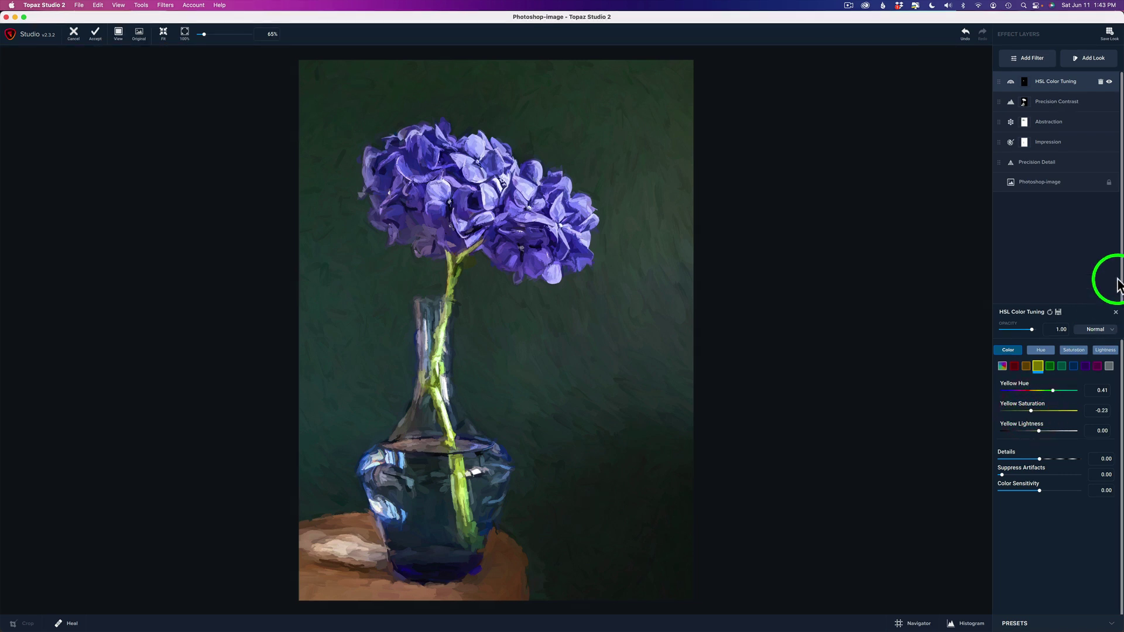
{"action": "left_click", "coordinate": [1109, 83]}
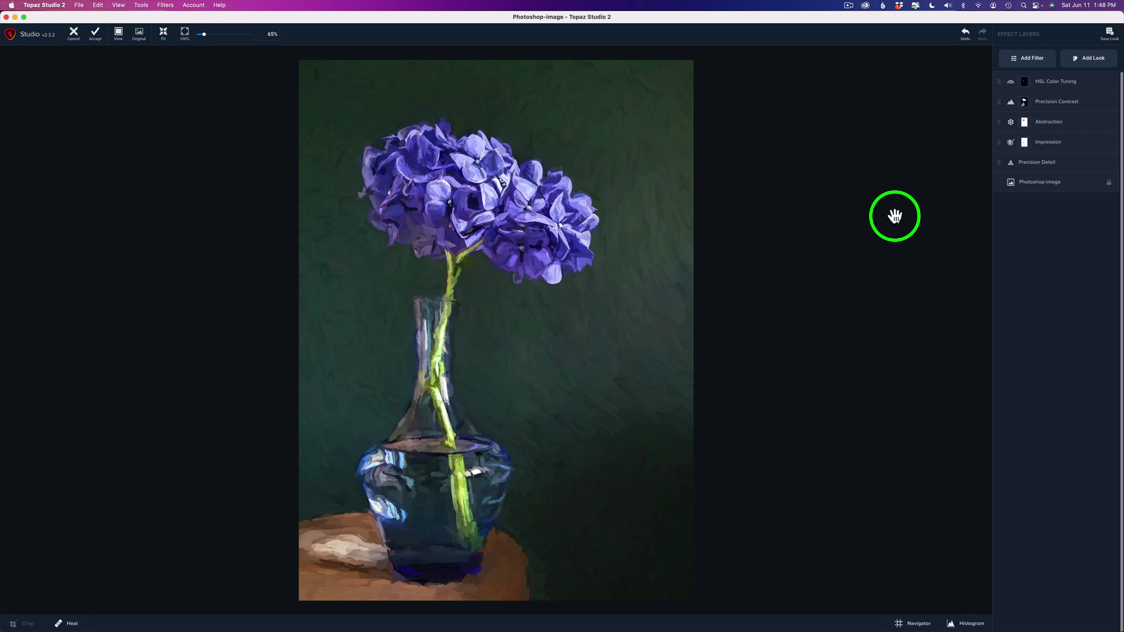
Step: Start saving the effect stack as a look, then cancel without saving
{"action": "left_click", "coordinate": [1109, 36]}
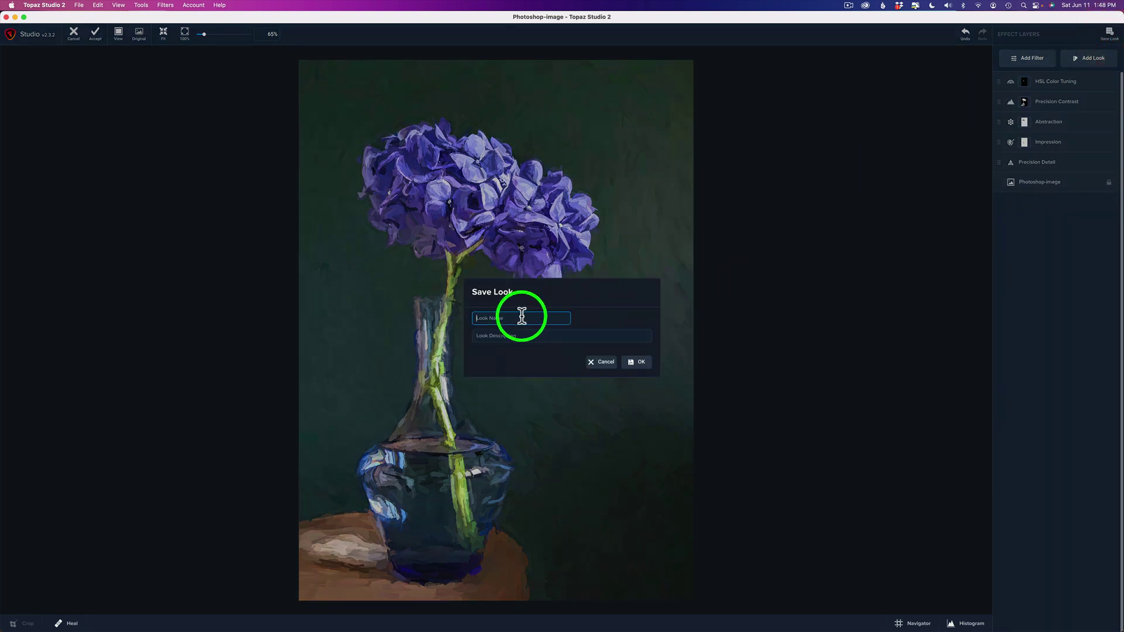
{"action": "left_click", "coordinate": [606, 363]}
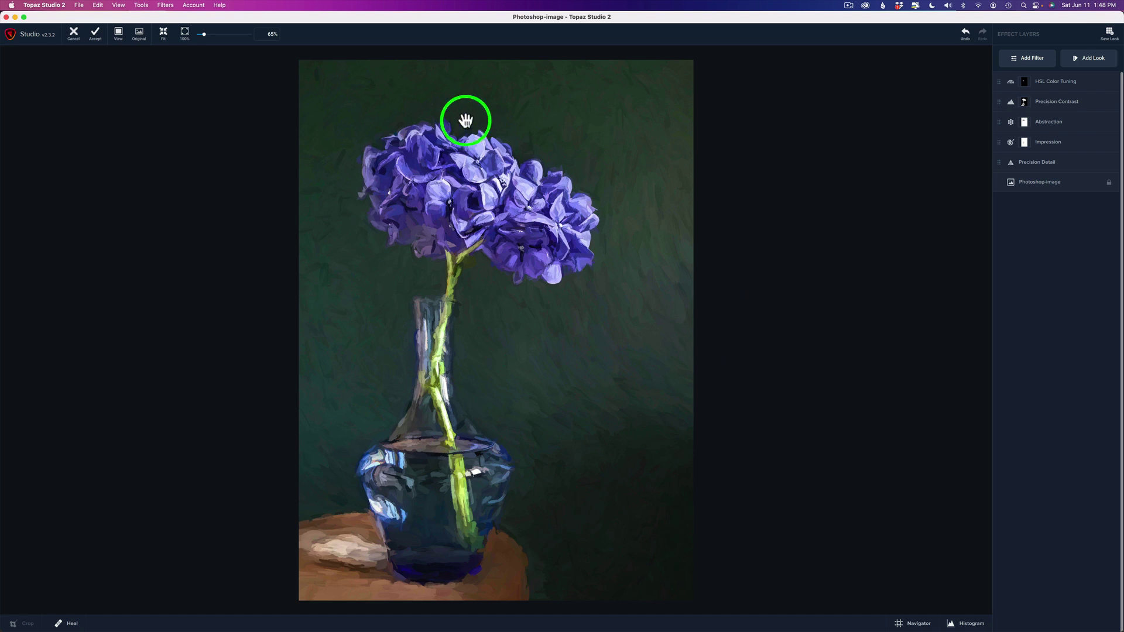
Step: Accept the effects into Photoshop and toggle the Topaz Studio 2 layer to compare
{"action": "left_click", "coordinate": [96, 36]}
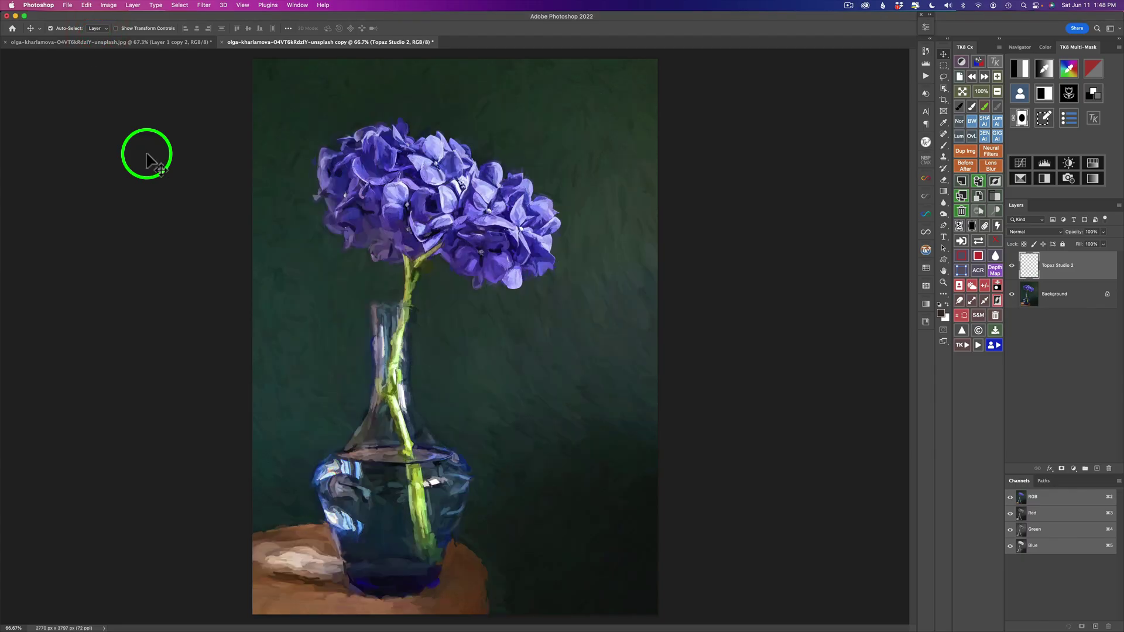
{"action": "left_click", "coordinate": [1012, 268]}
{"action": "left_click", "coordinate": [1012, 266]}
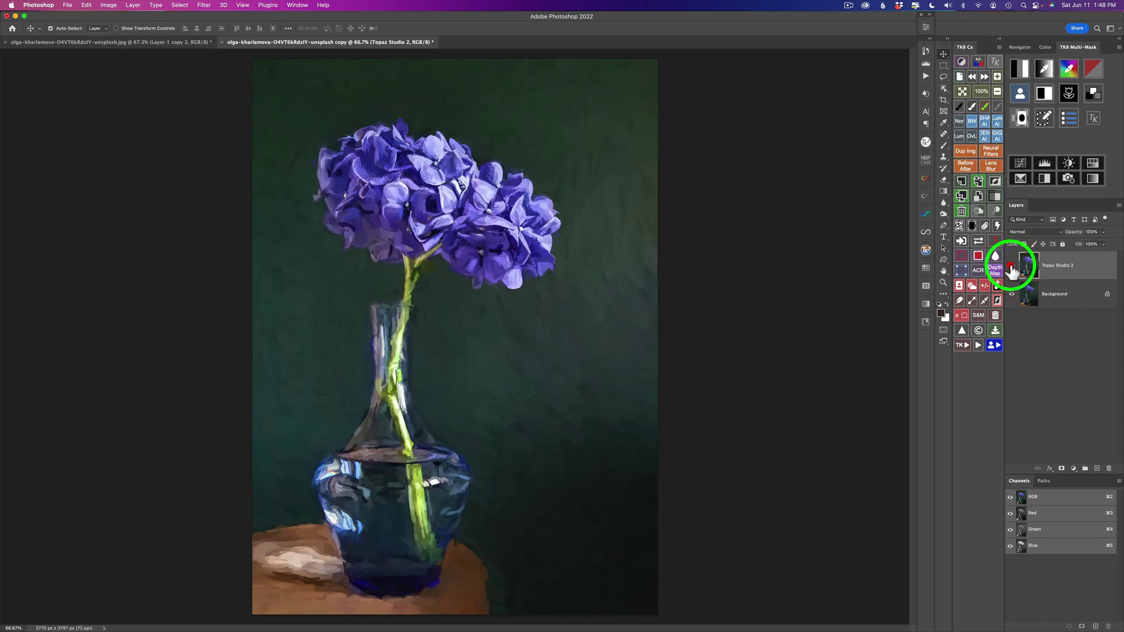